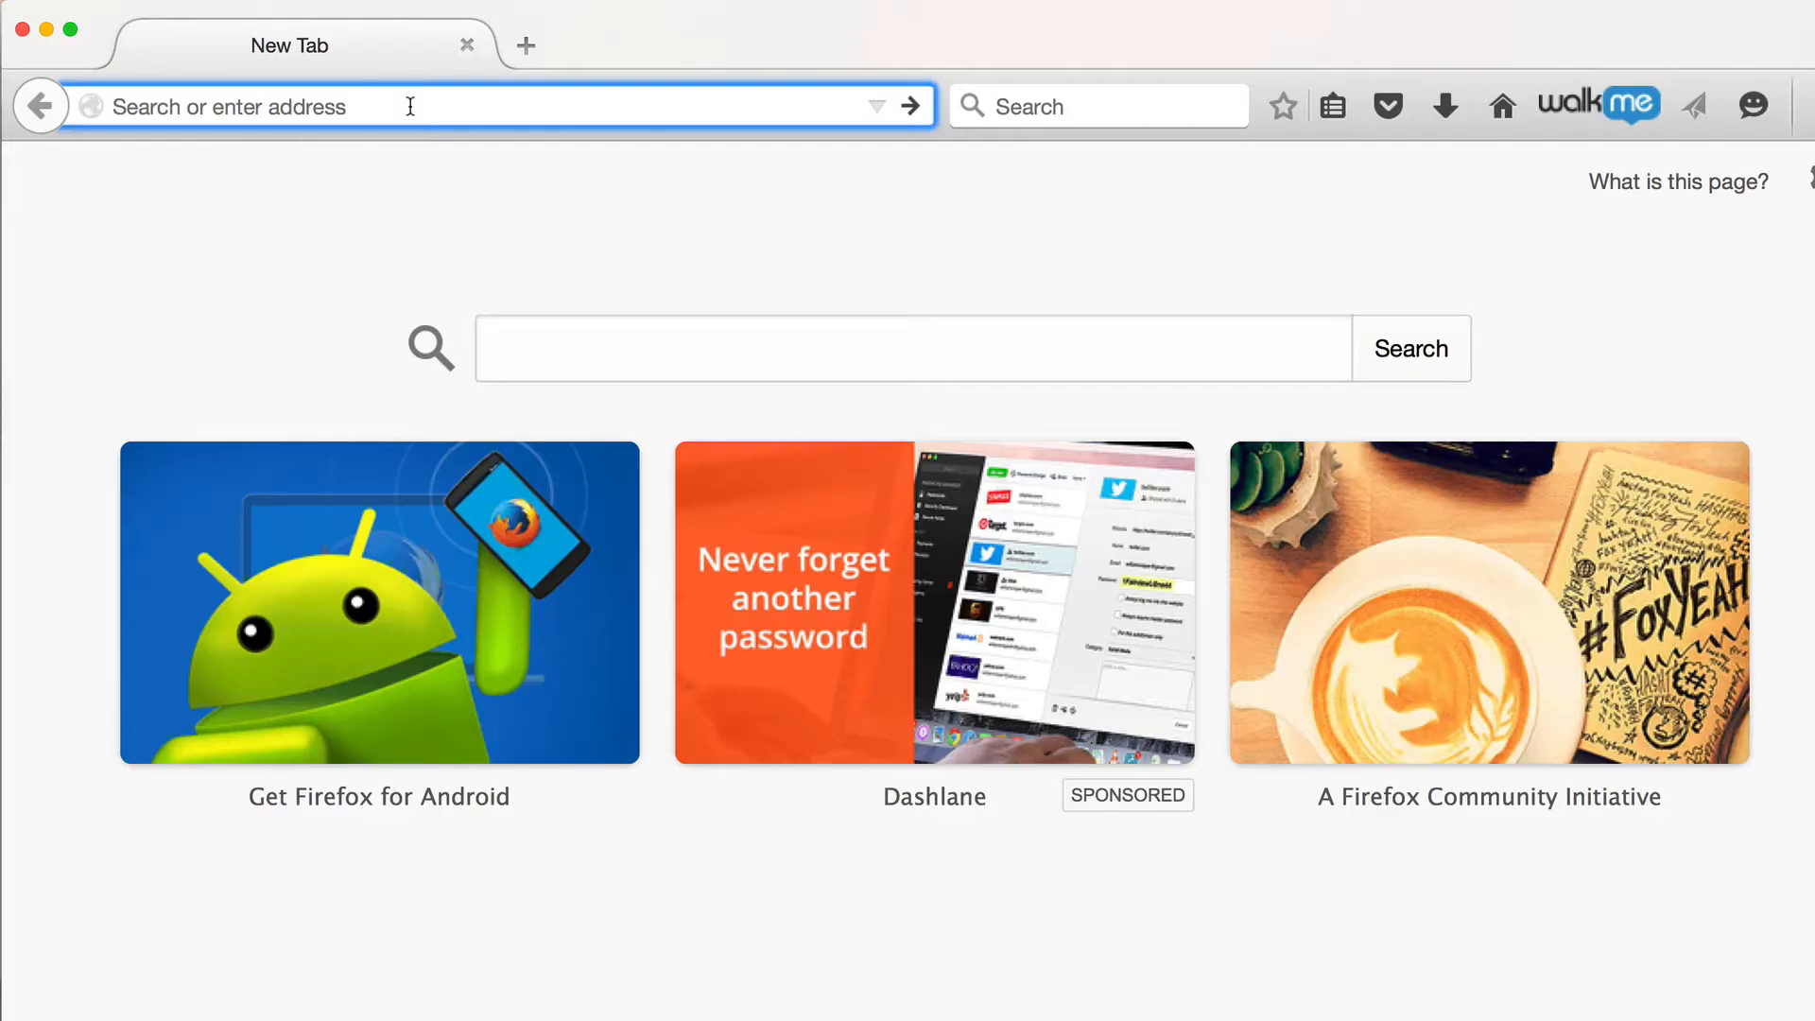
Open the FileZilla project website at filezilla-project.org in the browser
{"action": "type", "text": "file"}
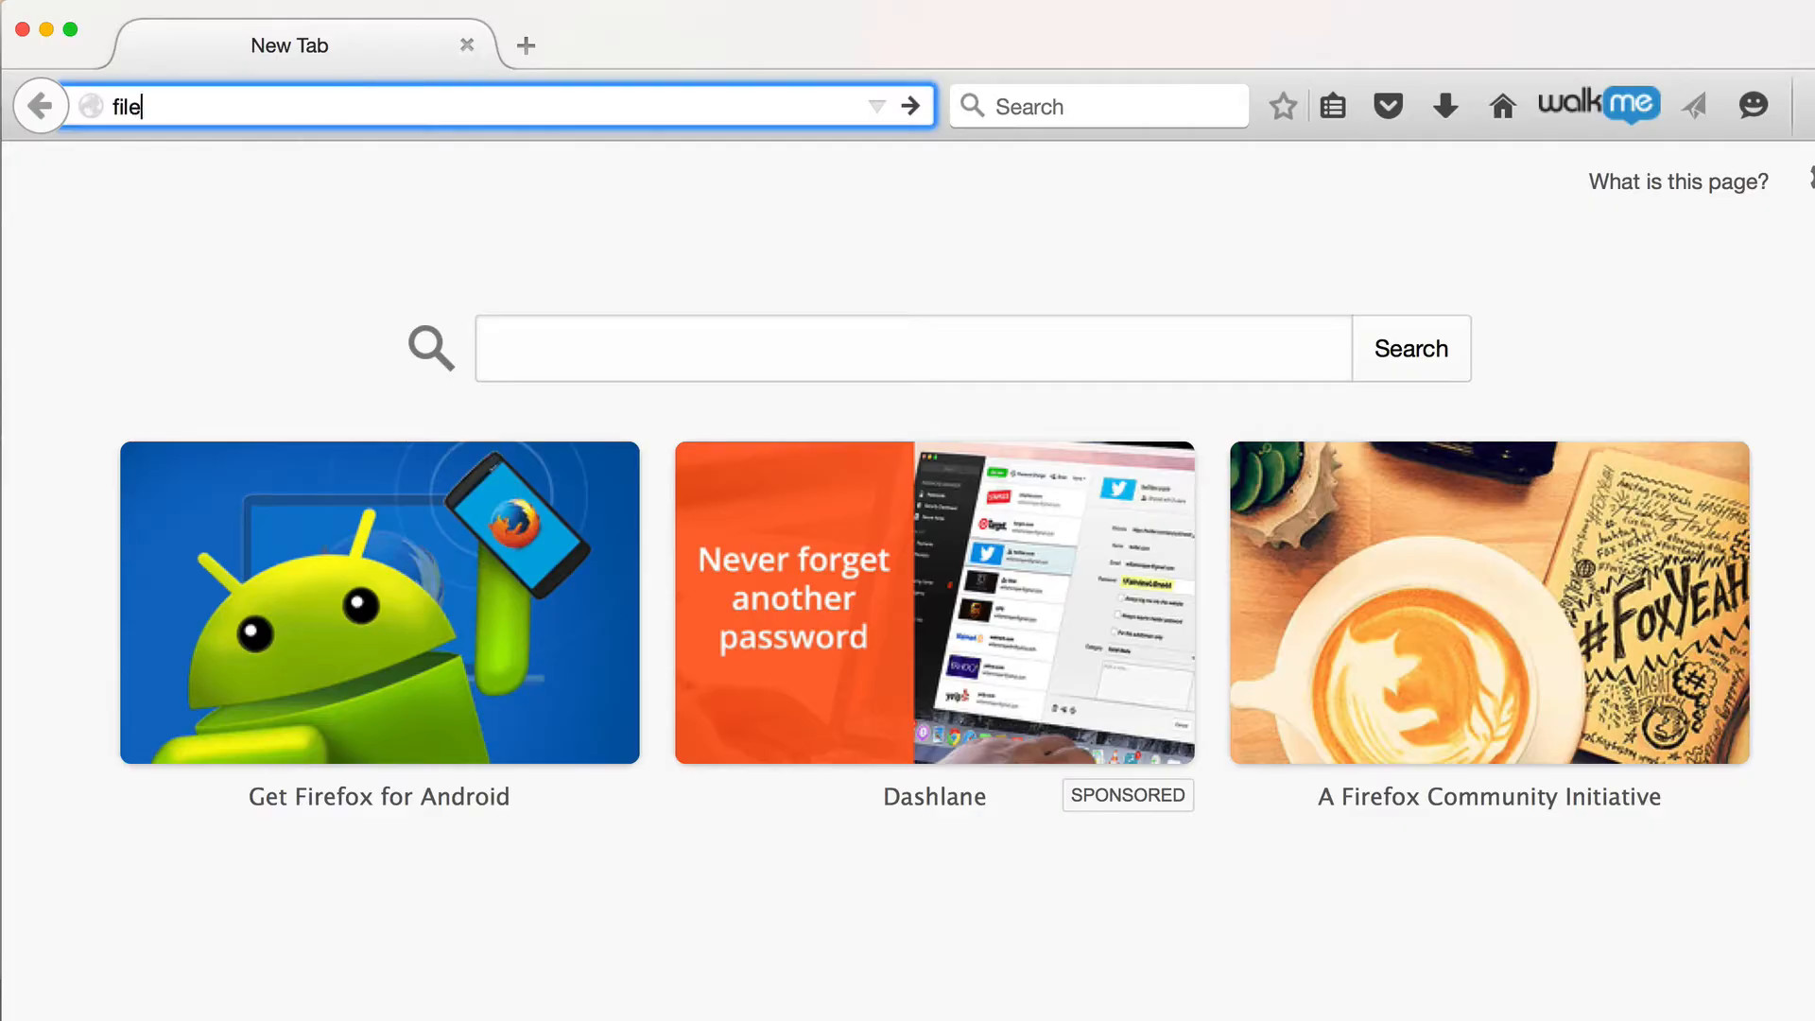
{"action": "type", "text": "zilla-project.org"}
{"action": "key", "text": "Return"}
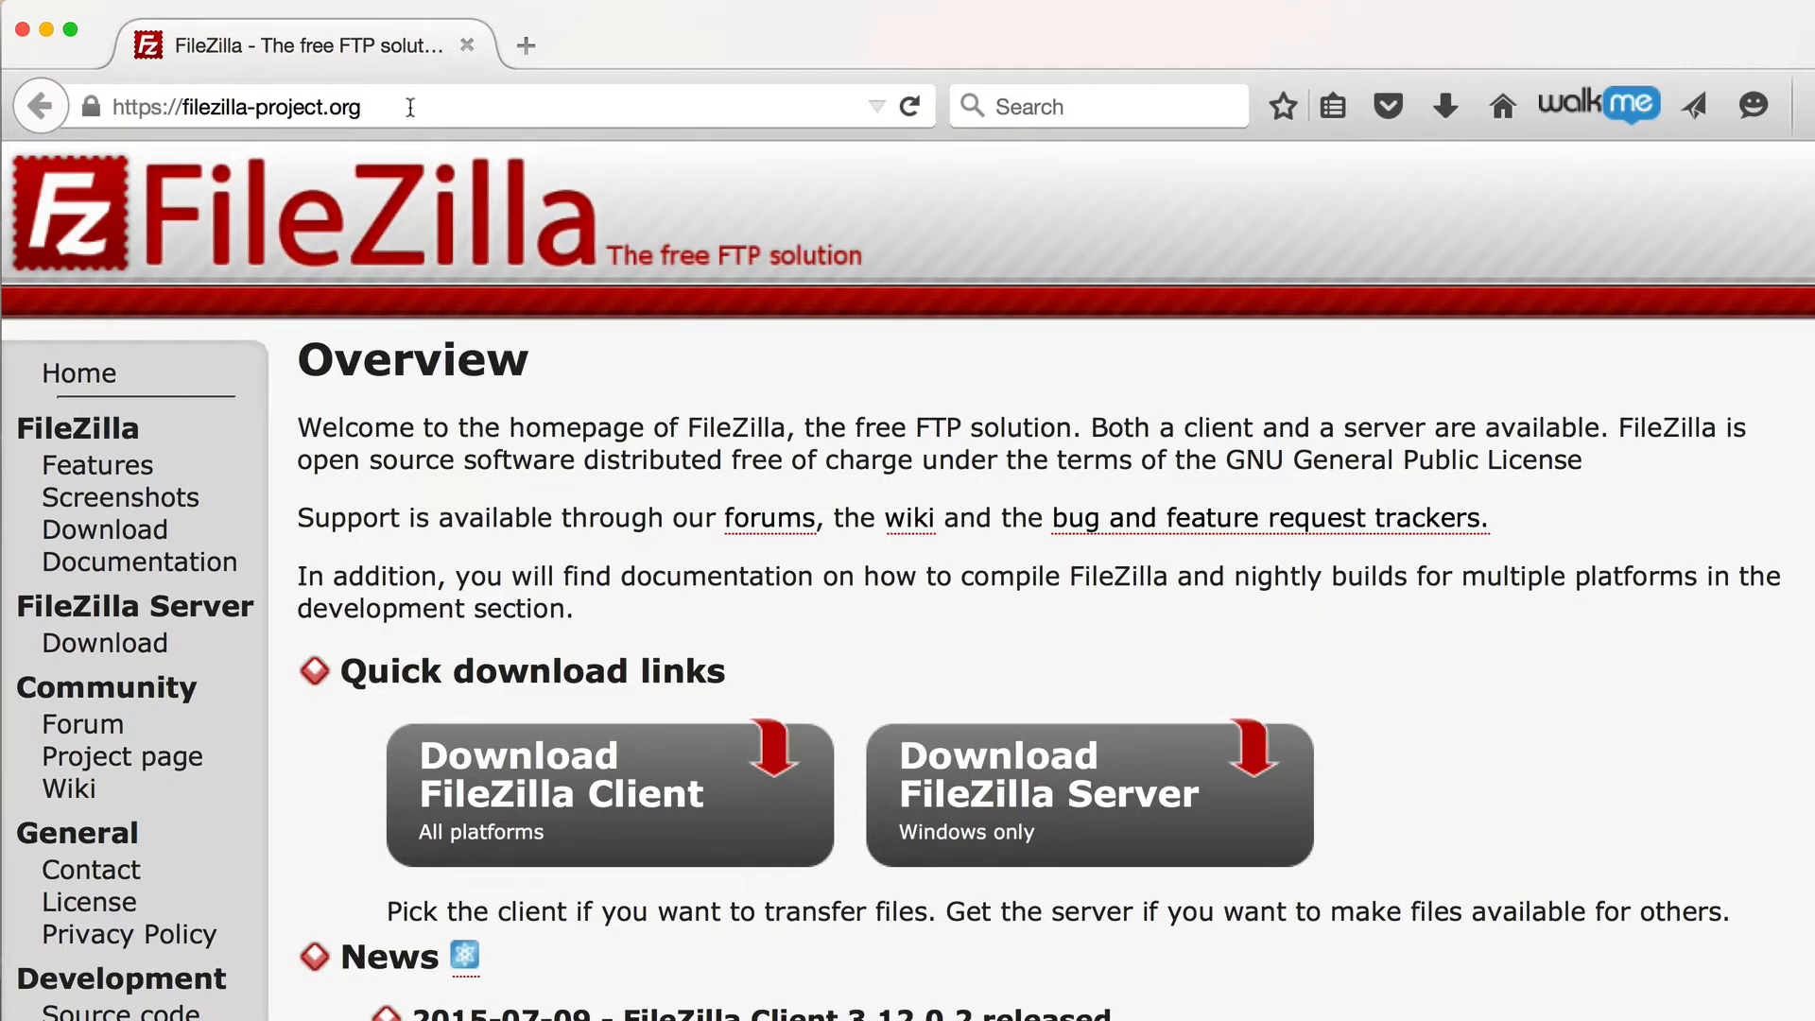
Switch to the FileZilla client and create a new site entry named example.com in the Site Manager
{"action": "left_click", "coordinate": [46, 34]}
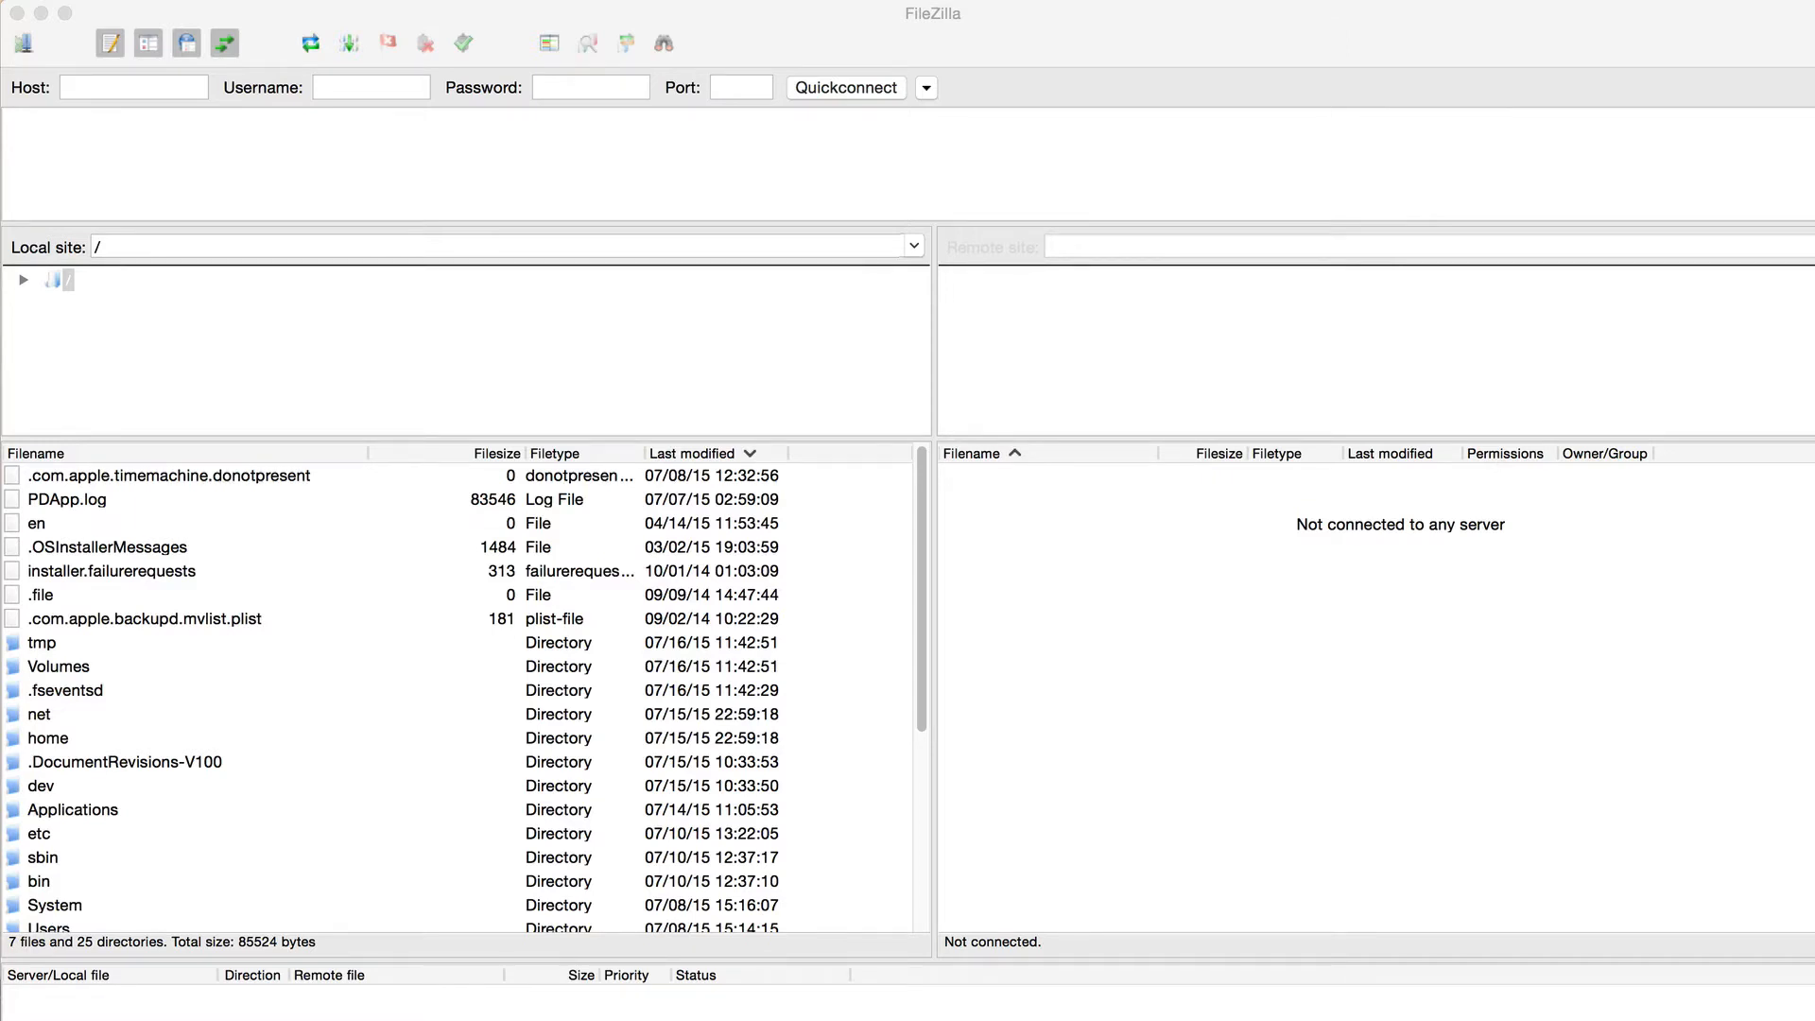
{"action": "left_click", "coordinate": [303, 24]}
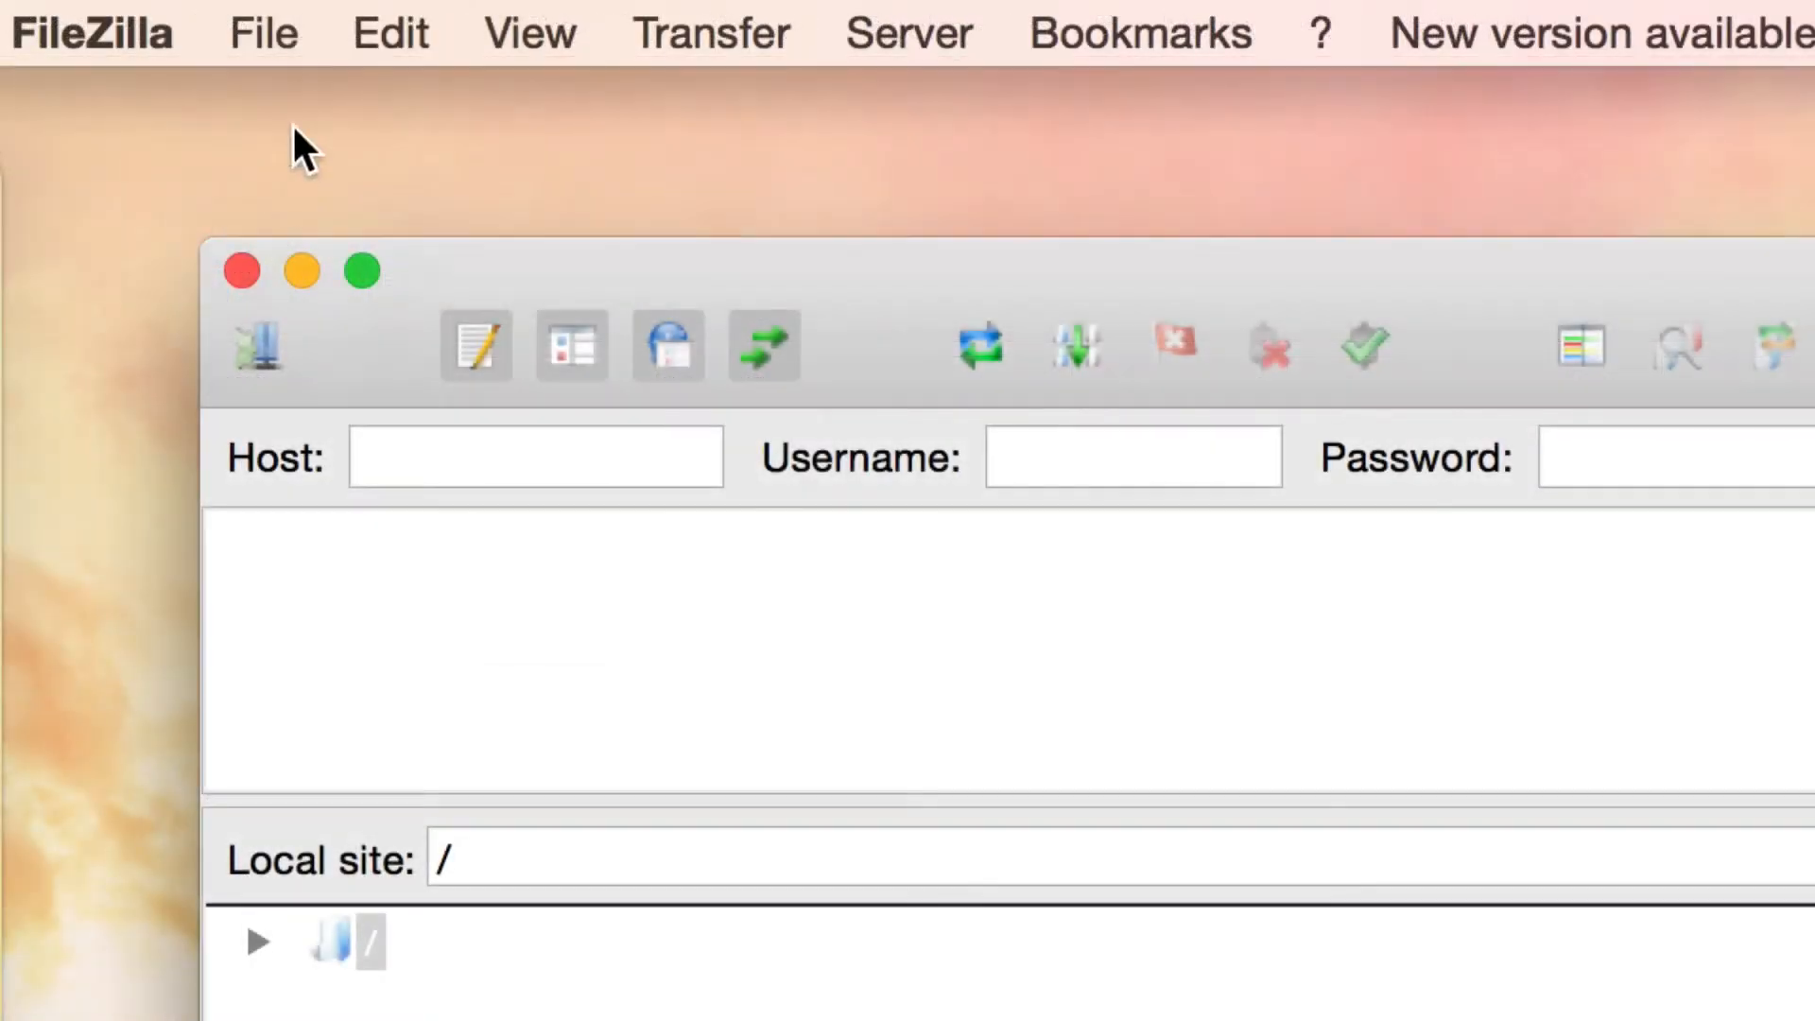
{"action": "left_click", "coordinate": [303, 62]}
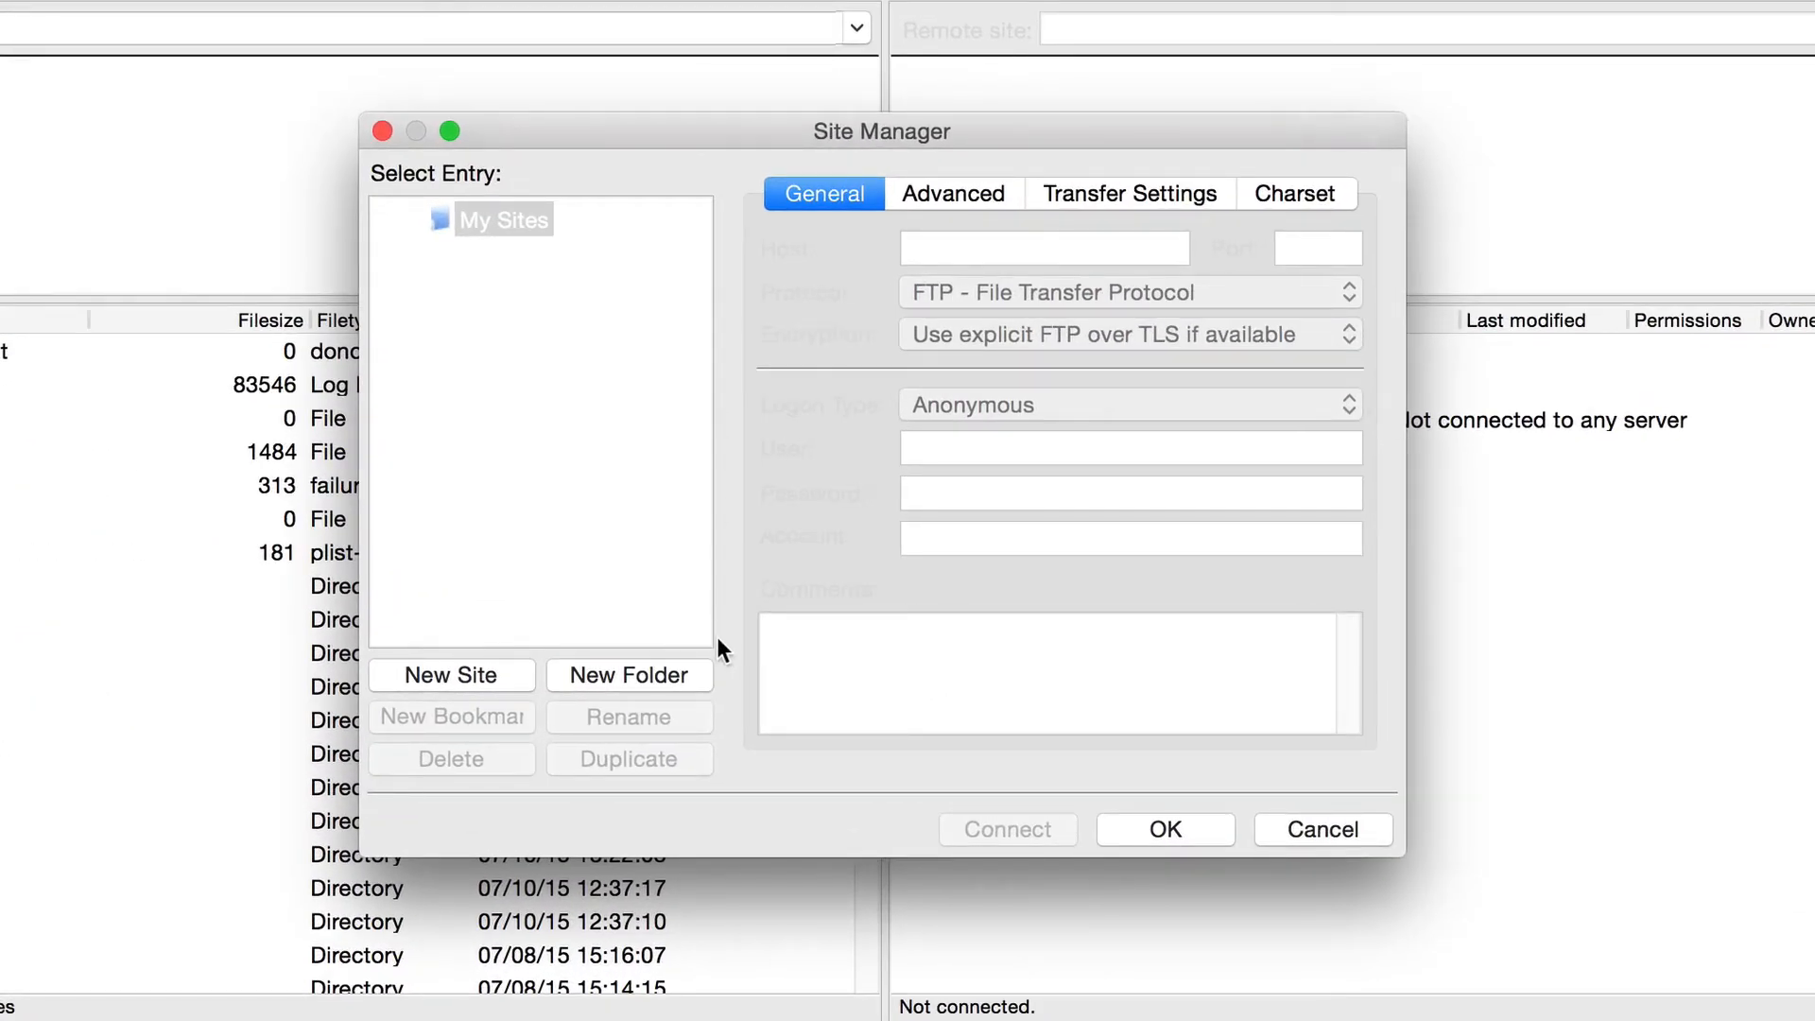
{"action": "left_click", "coordinate": [473, 676]}
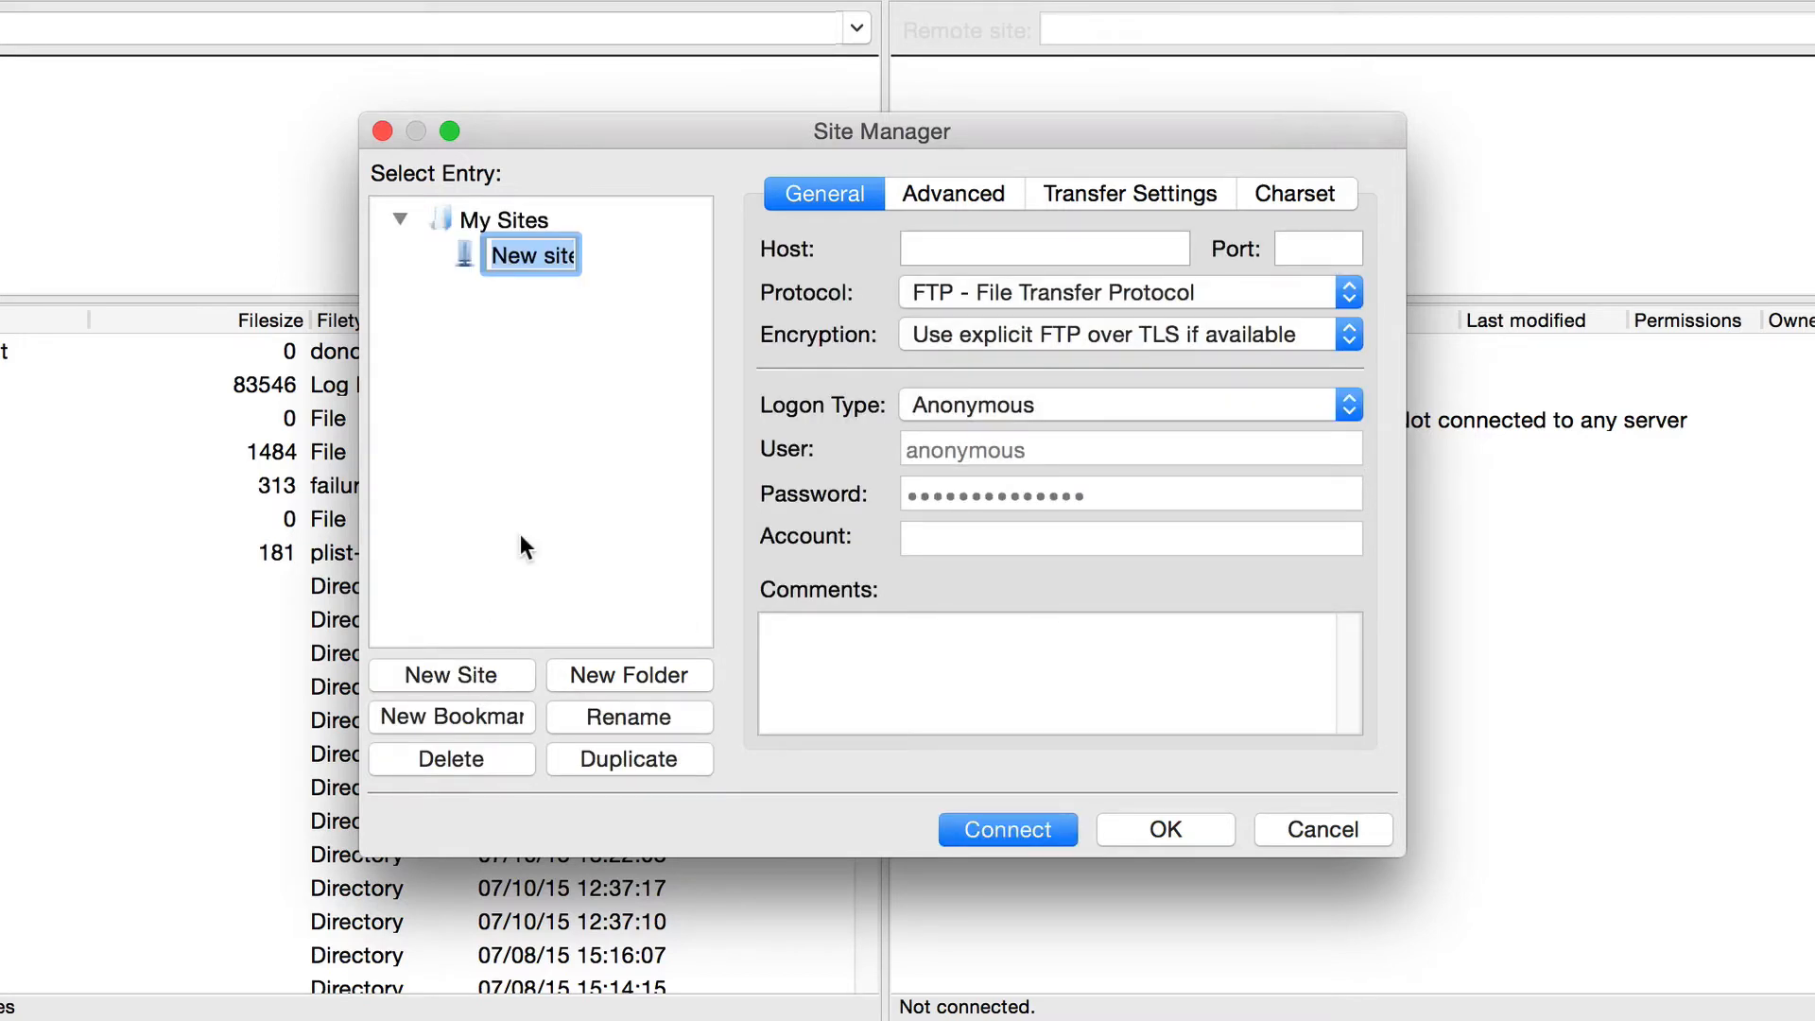
{"action": "type", "text": "example."}
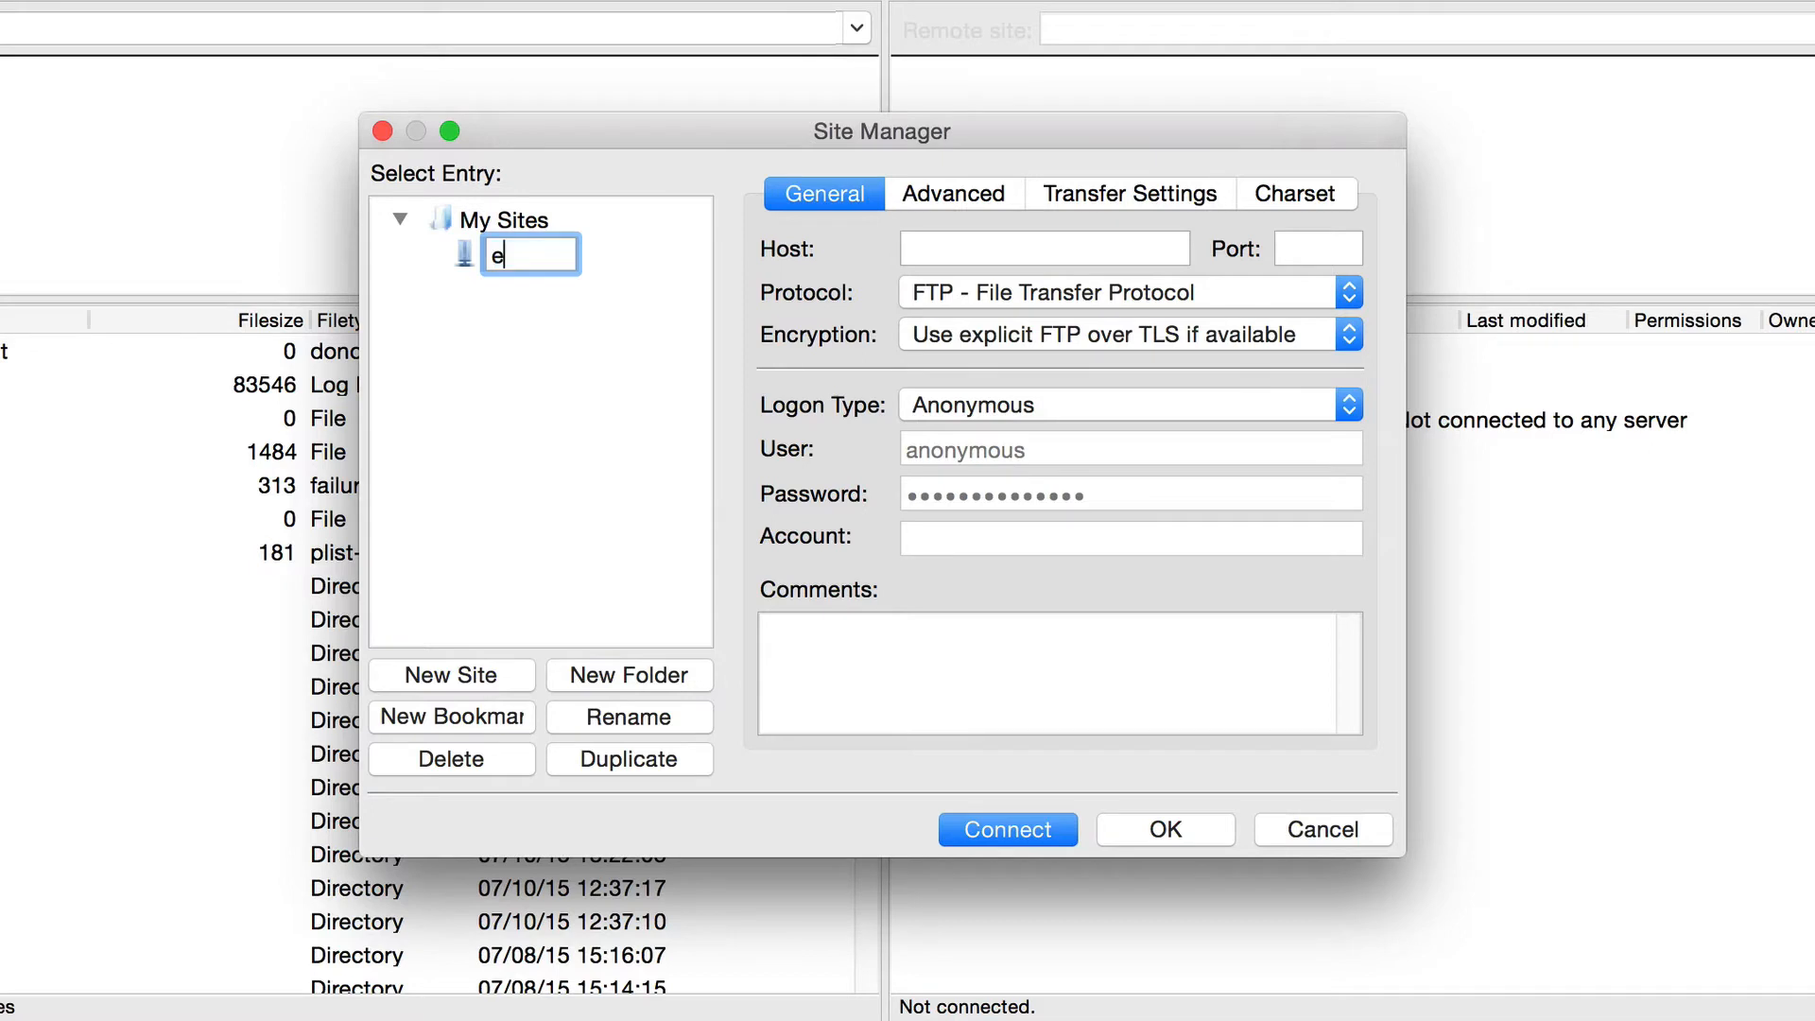
{"action": "type", "text": "com"}
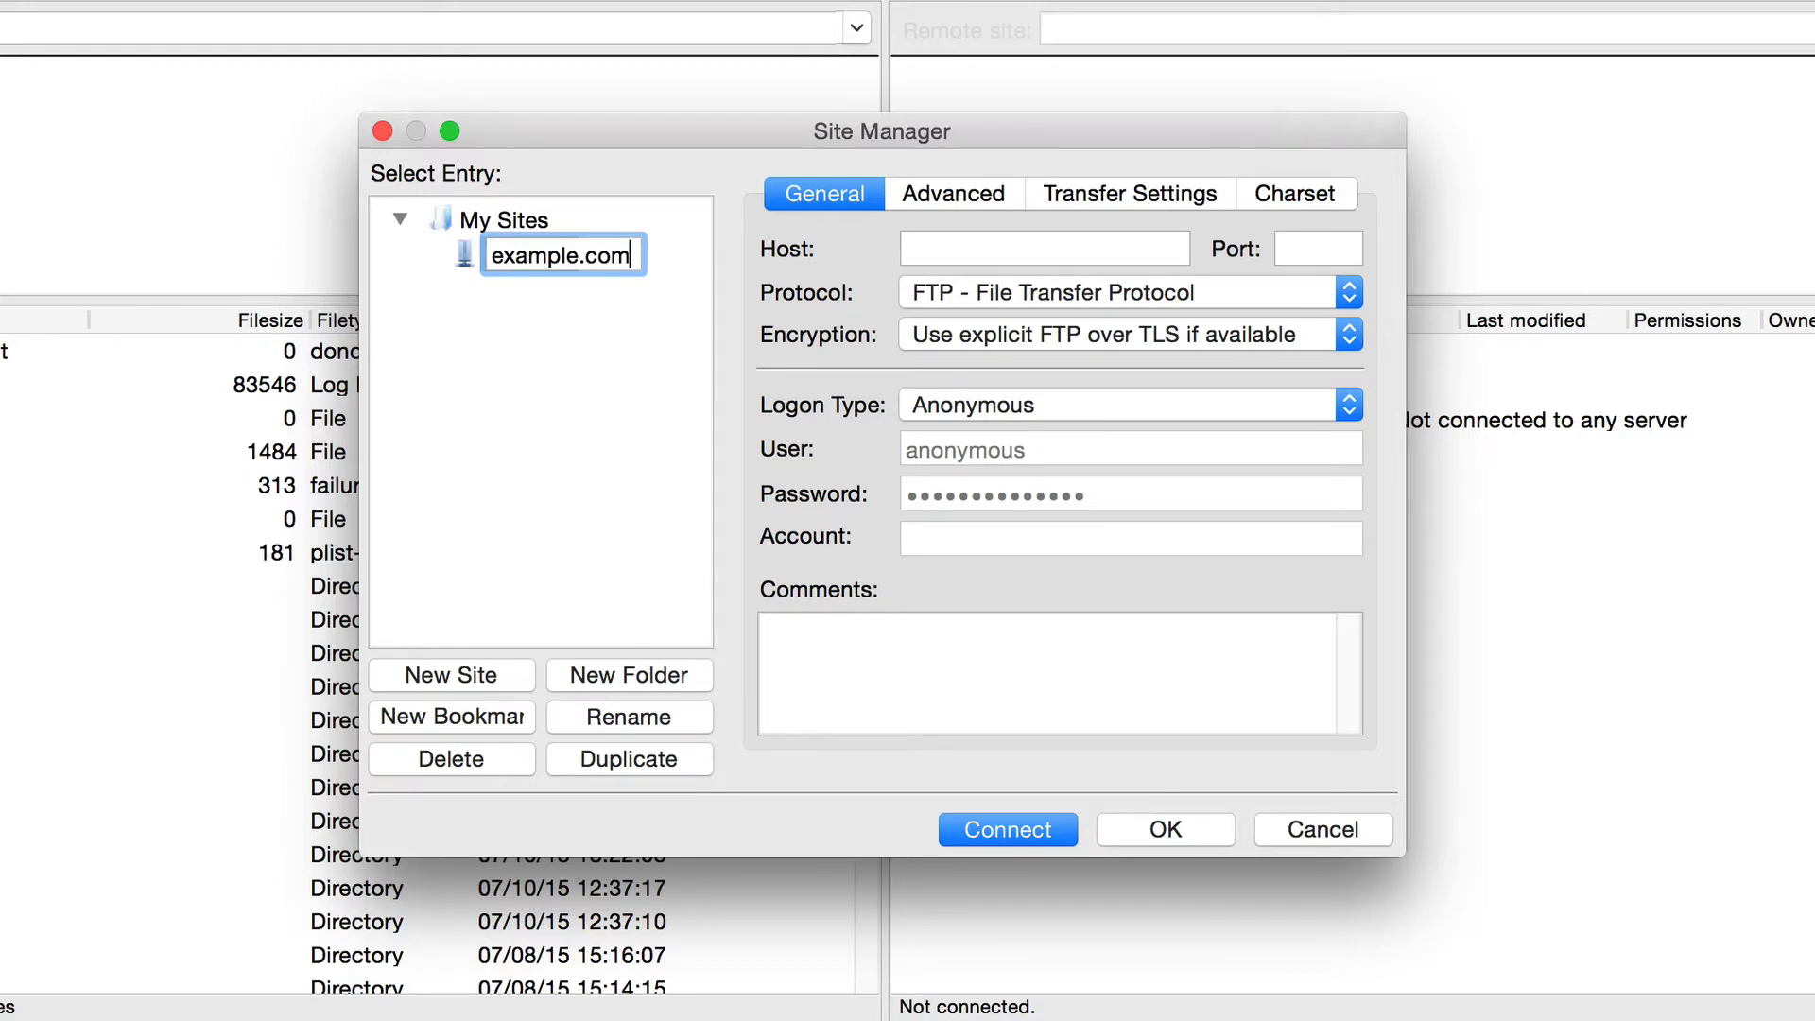
{"action": "key", "text": "Return"}
Configure the site with host example.com, port 21, the FTP - File Transfer Protocol option and encryption "Only use plain FTP (insecure)"
{"action": "left_click", "coordinate": [956, 243]}
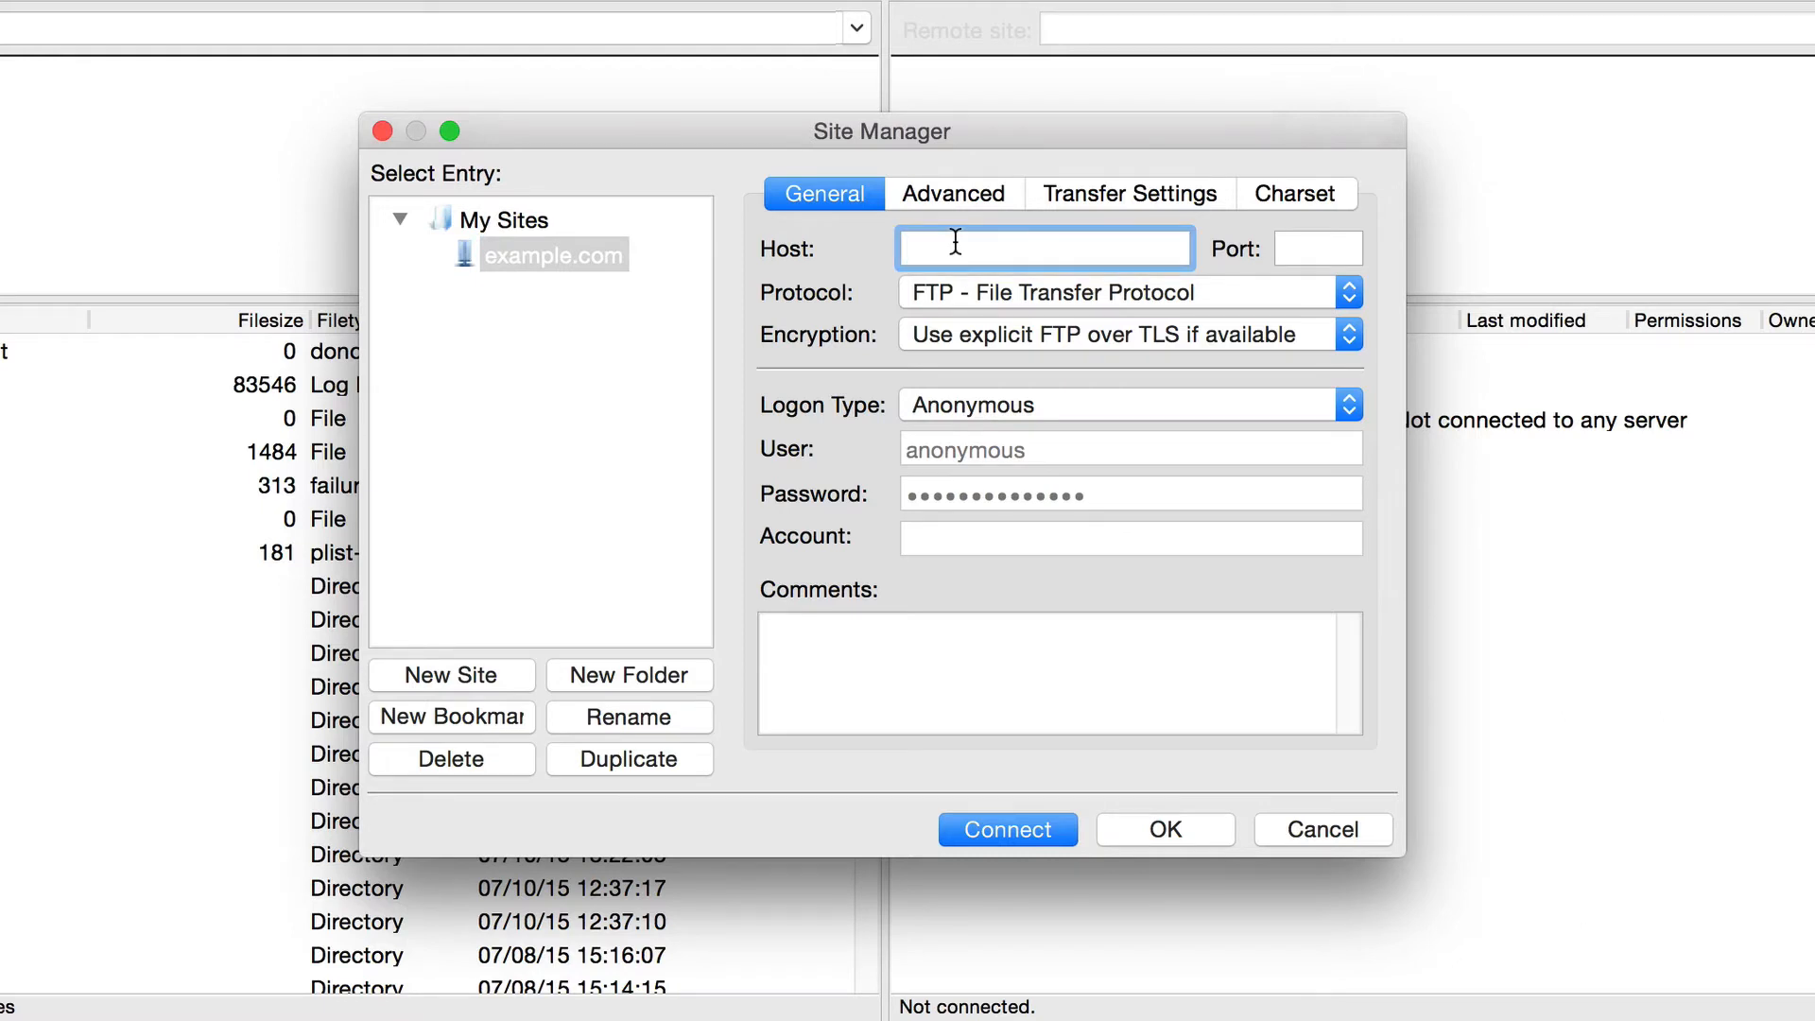
{"action": "type", "text": "example.com"}
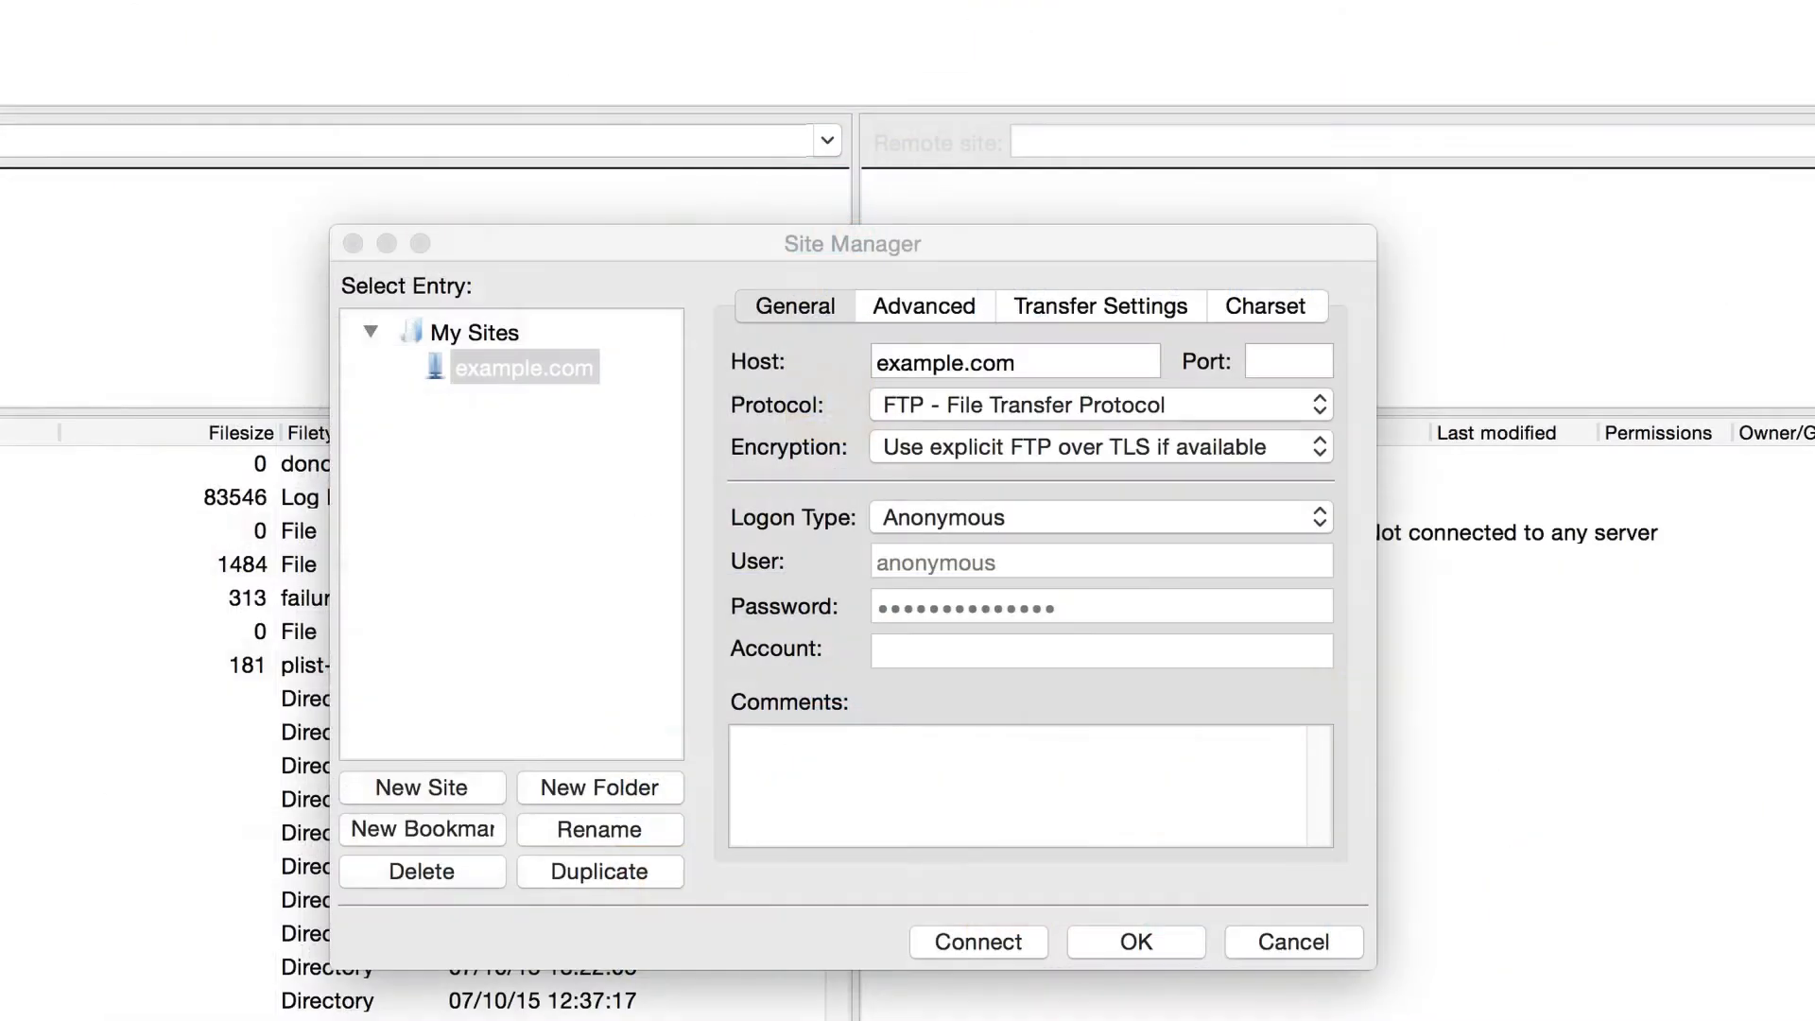
{"action": "left_click", "coordinate": [1296, 365]}
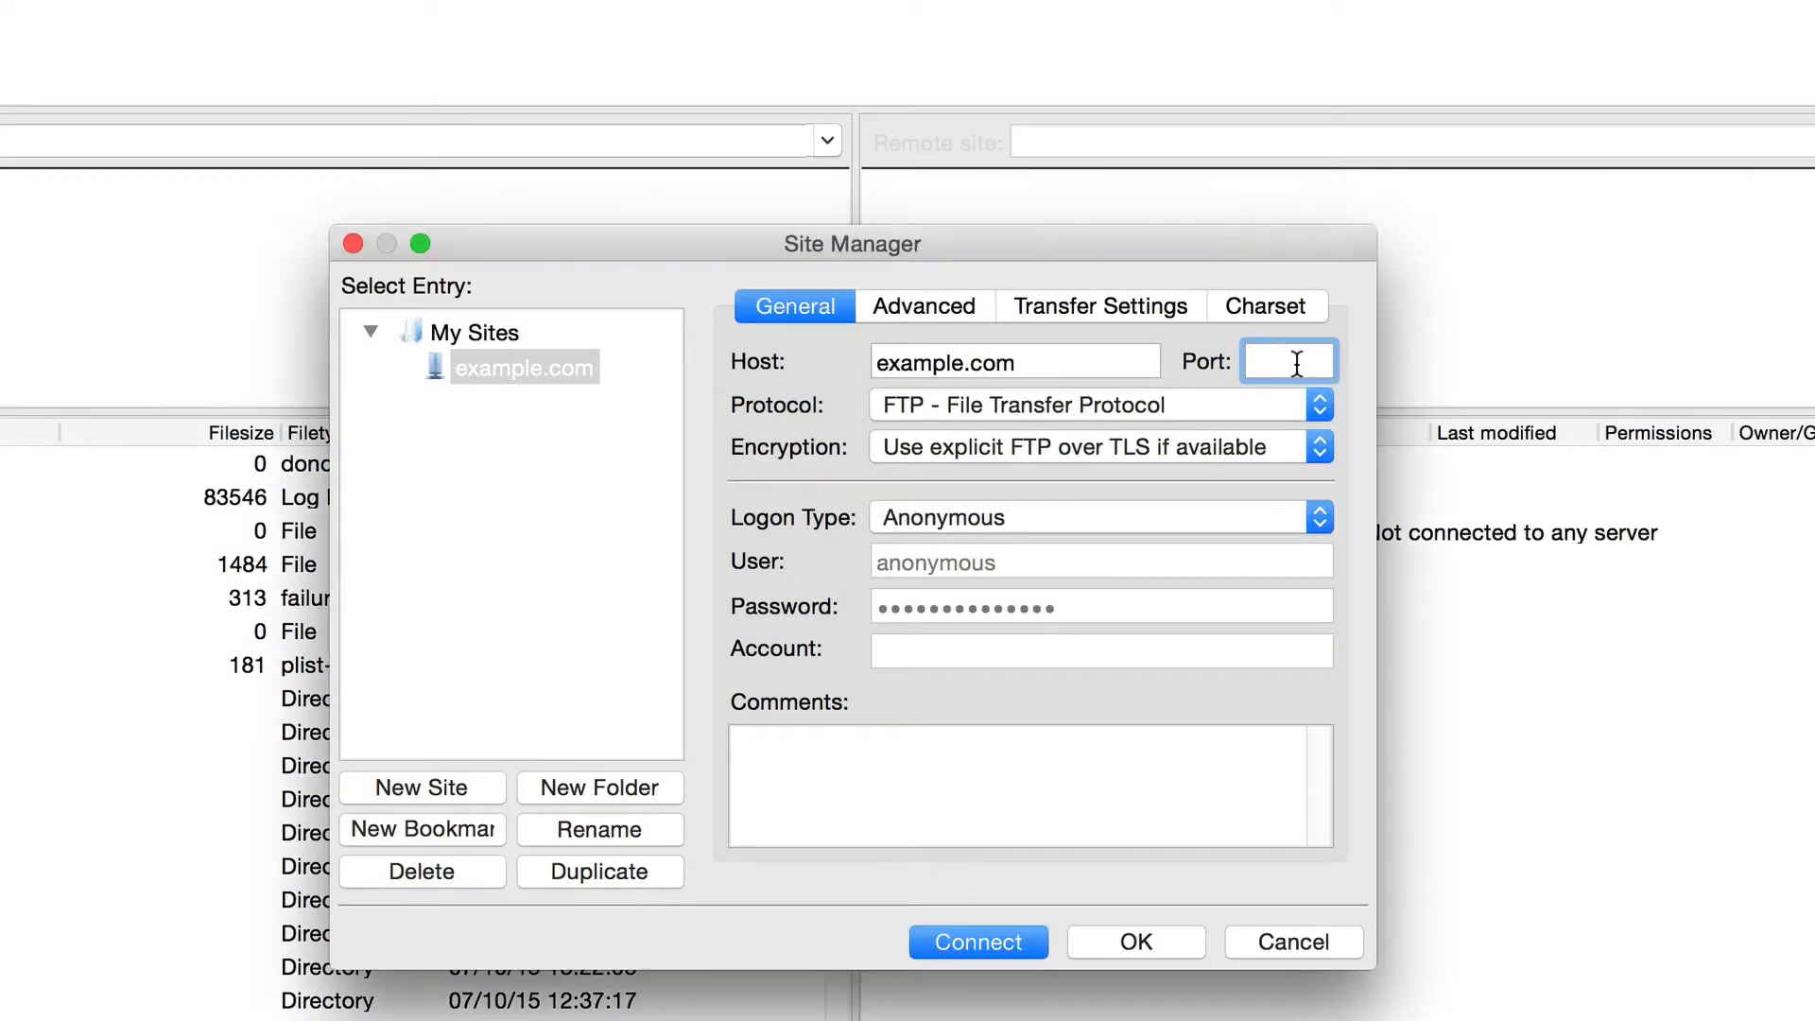
{"action": "type", "text": "21"}
{"action": "left_click", "coordinate": [1321, 408]}
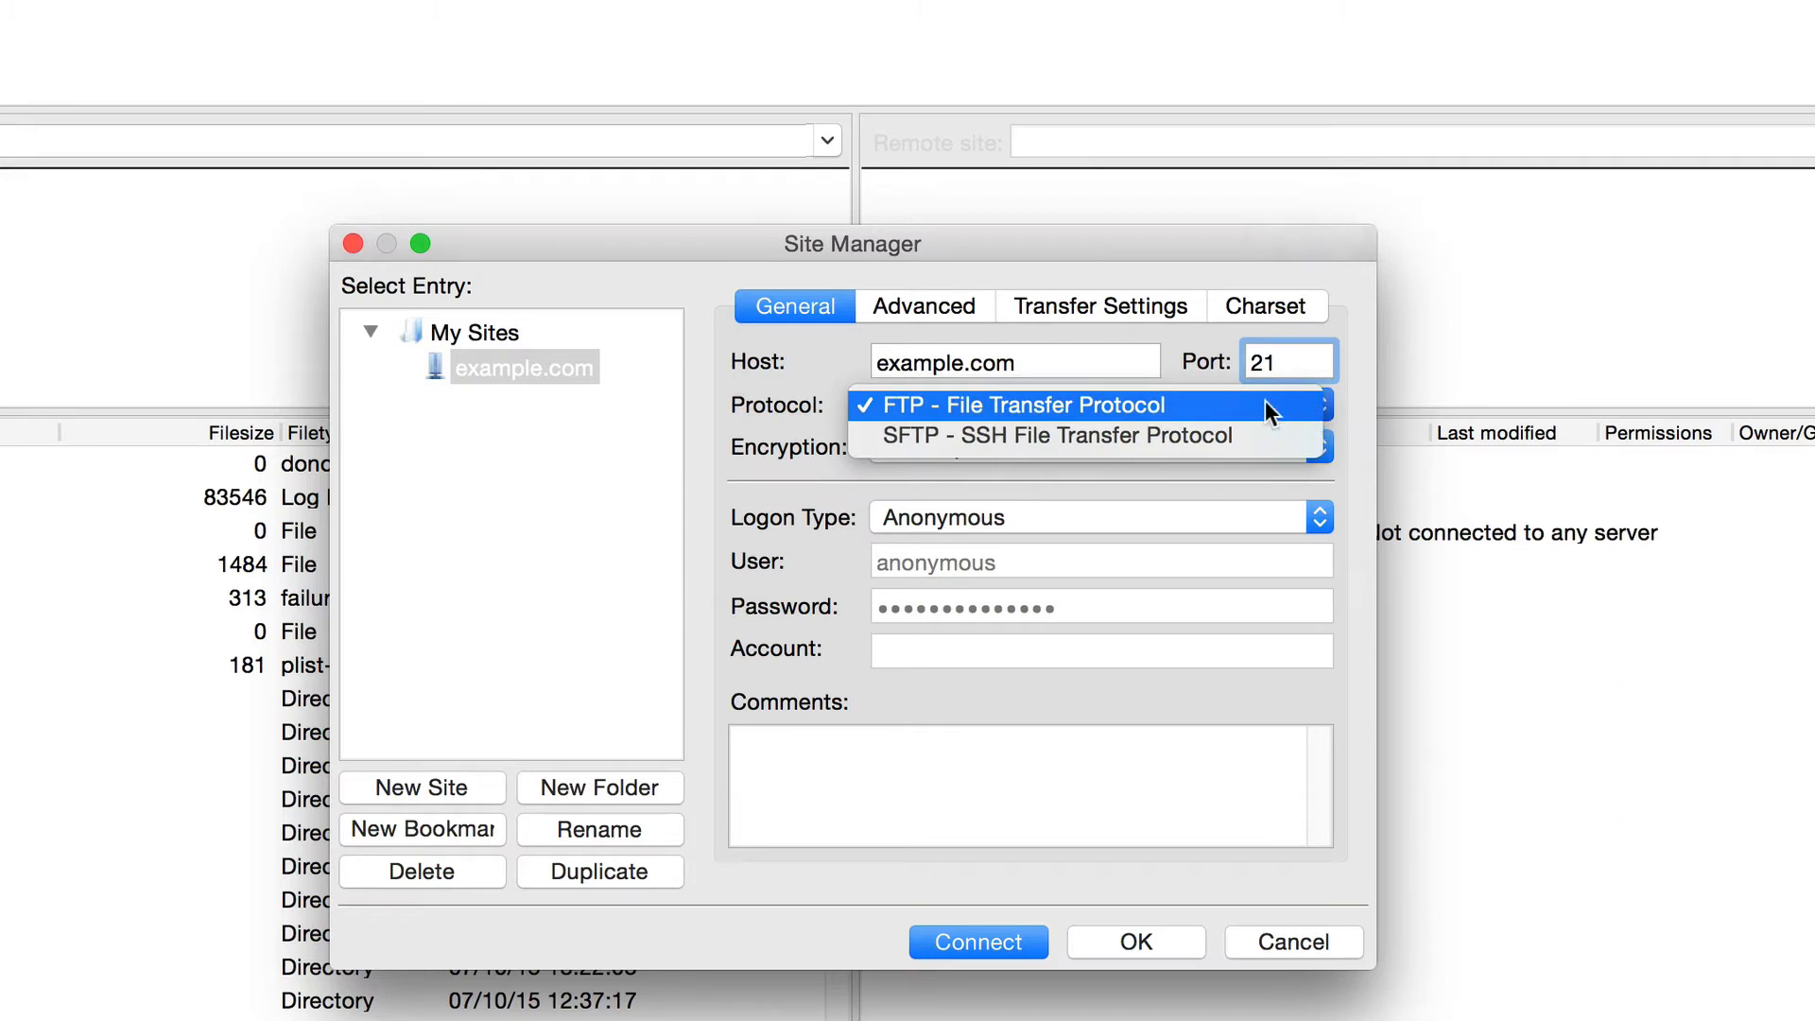
{"action": "left_click", "coordinate": [1119, 411]}
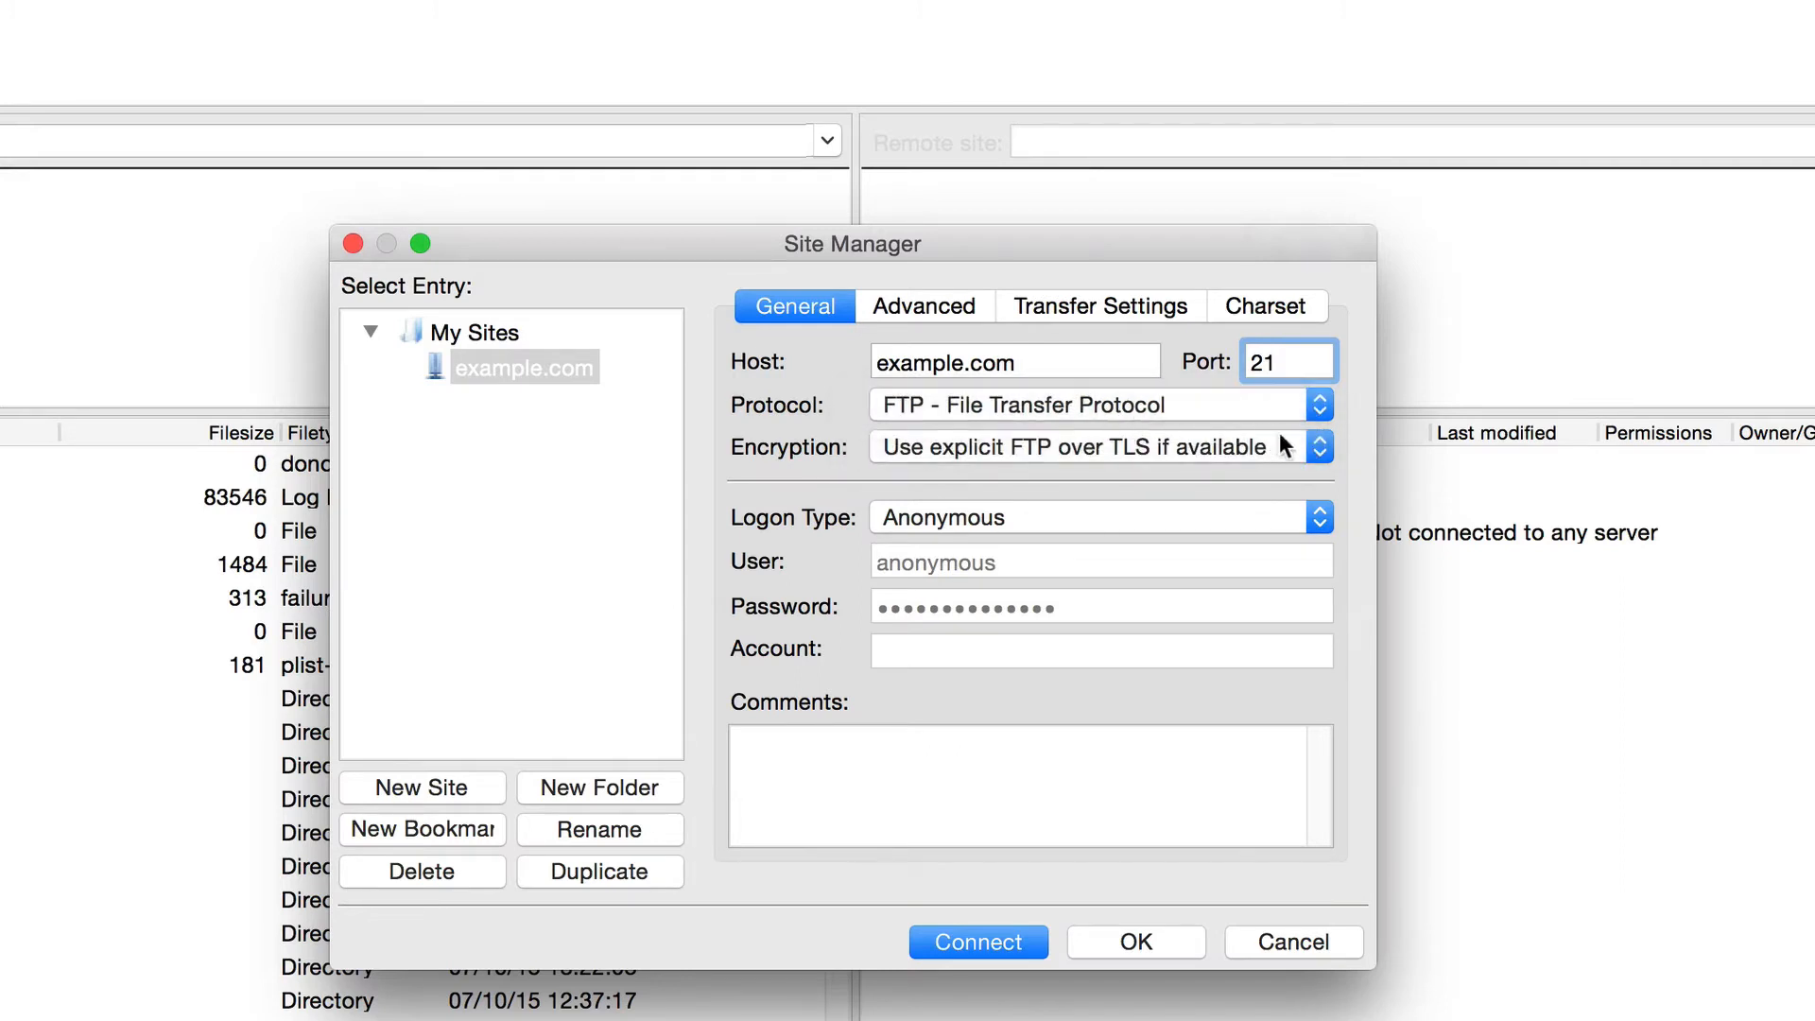
{"action": "left_click", "coordinate": [1322, 447]}
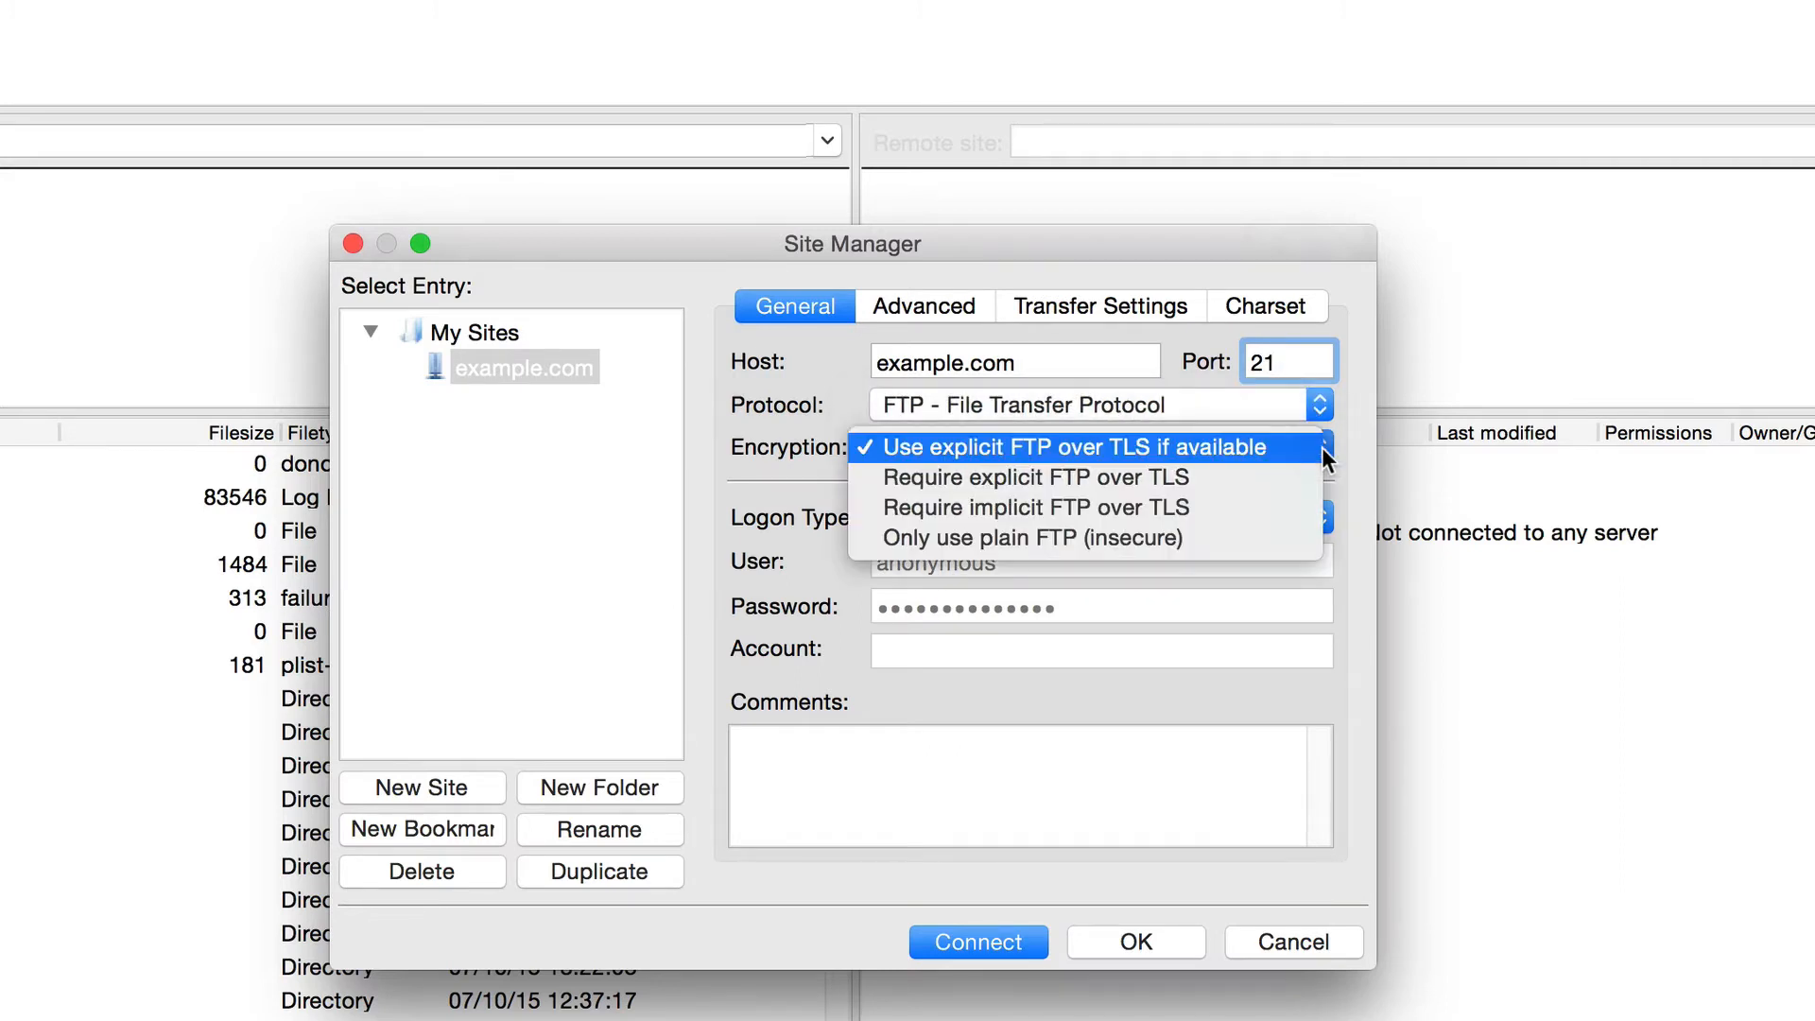
{"action": "left_click", "coordinate": [1201, 536]}
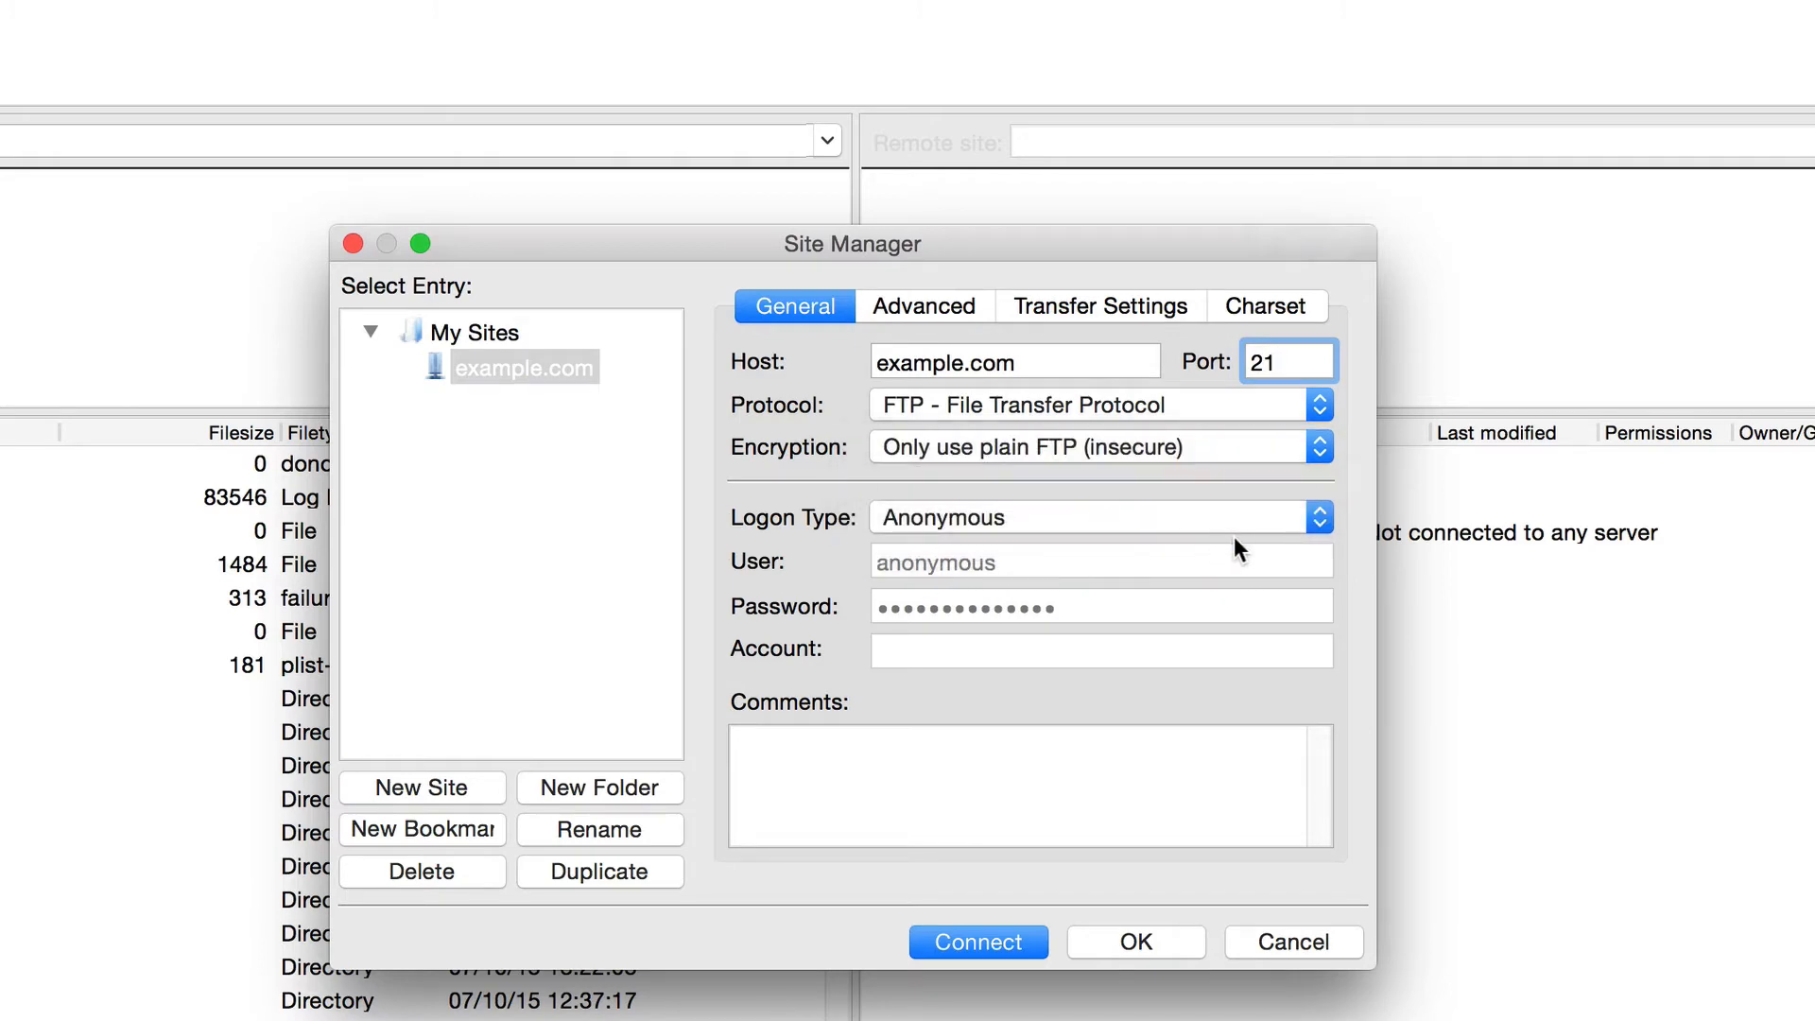
Set the site's logon type to "Ask for password" and fill in the FTP account's e-mail as the user
{"action": "left_click", "coordinate": [1314, 515]}
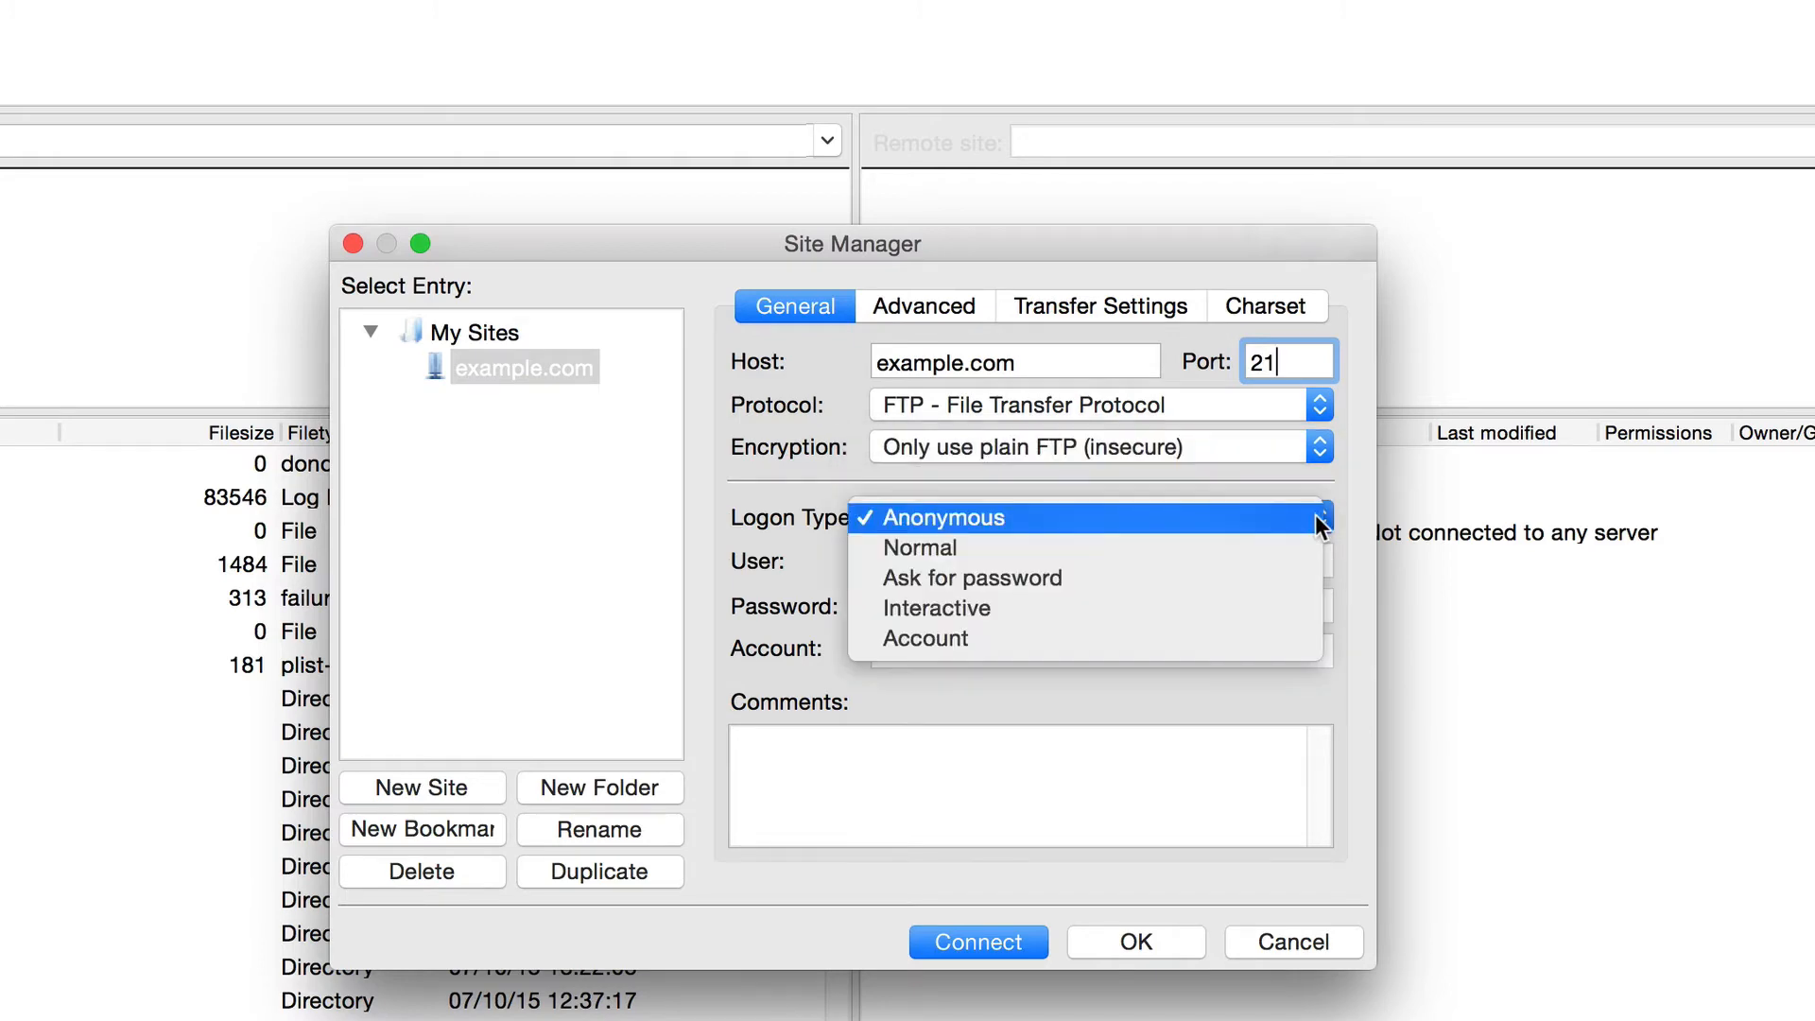
{"action": "left_click", "coordinate": [1155, 581]}
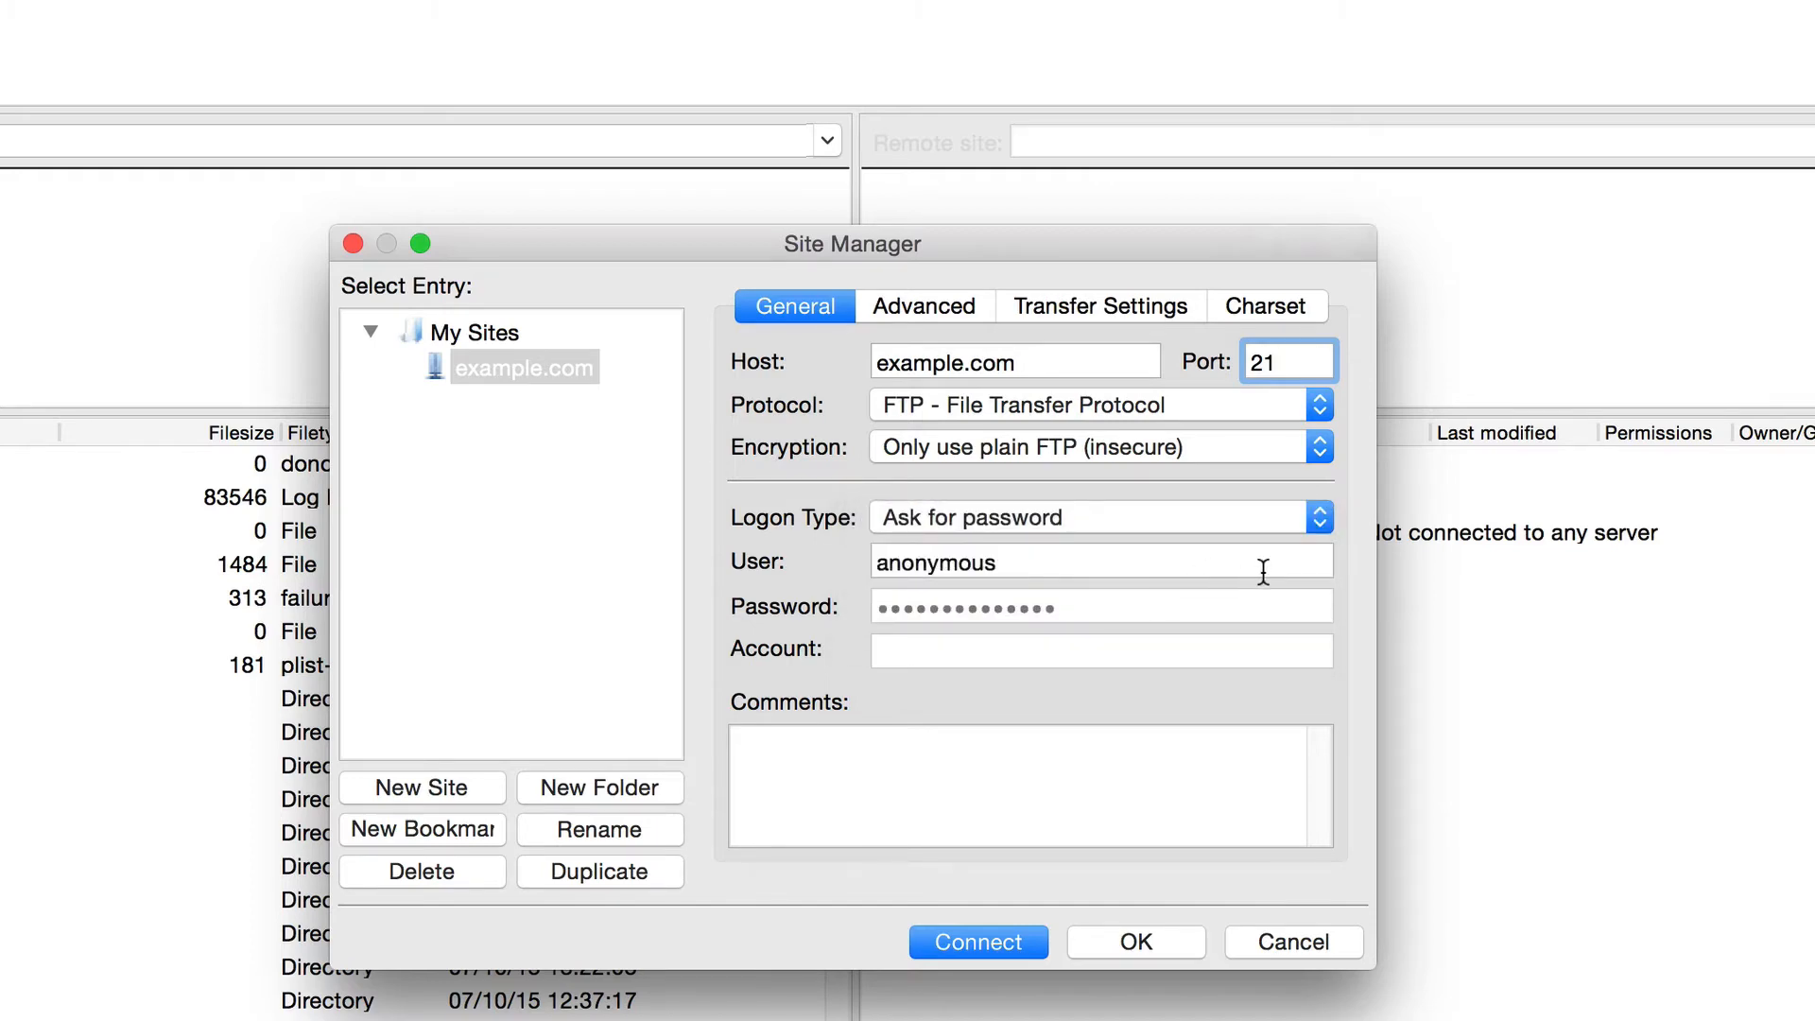
{"action": "key", "text": "Tab"}
{"action": "type", "text": "ja"}
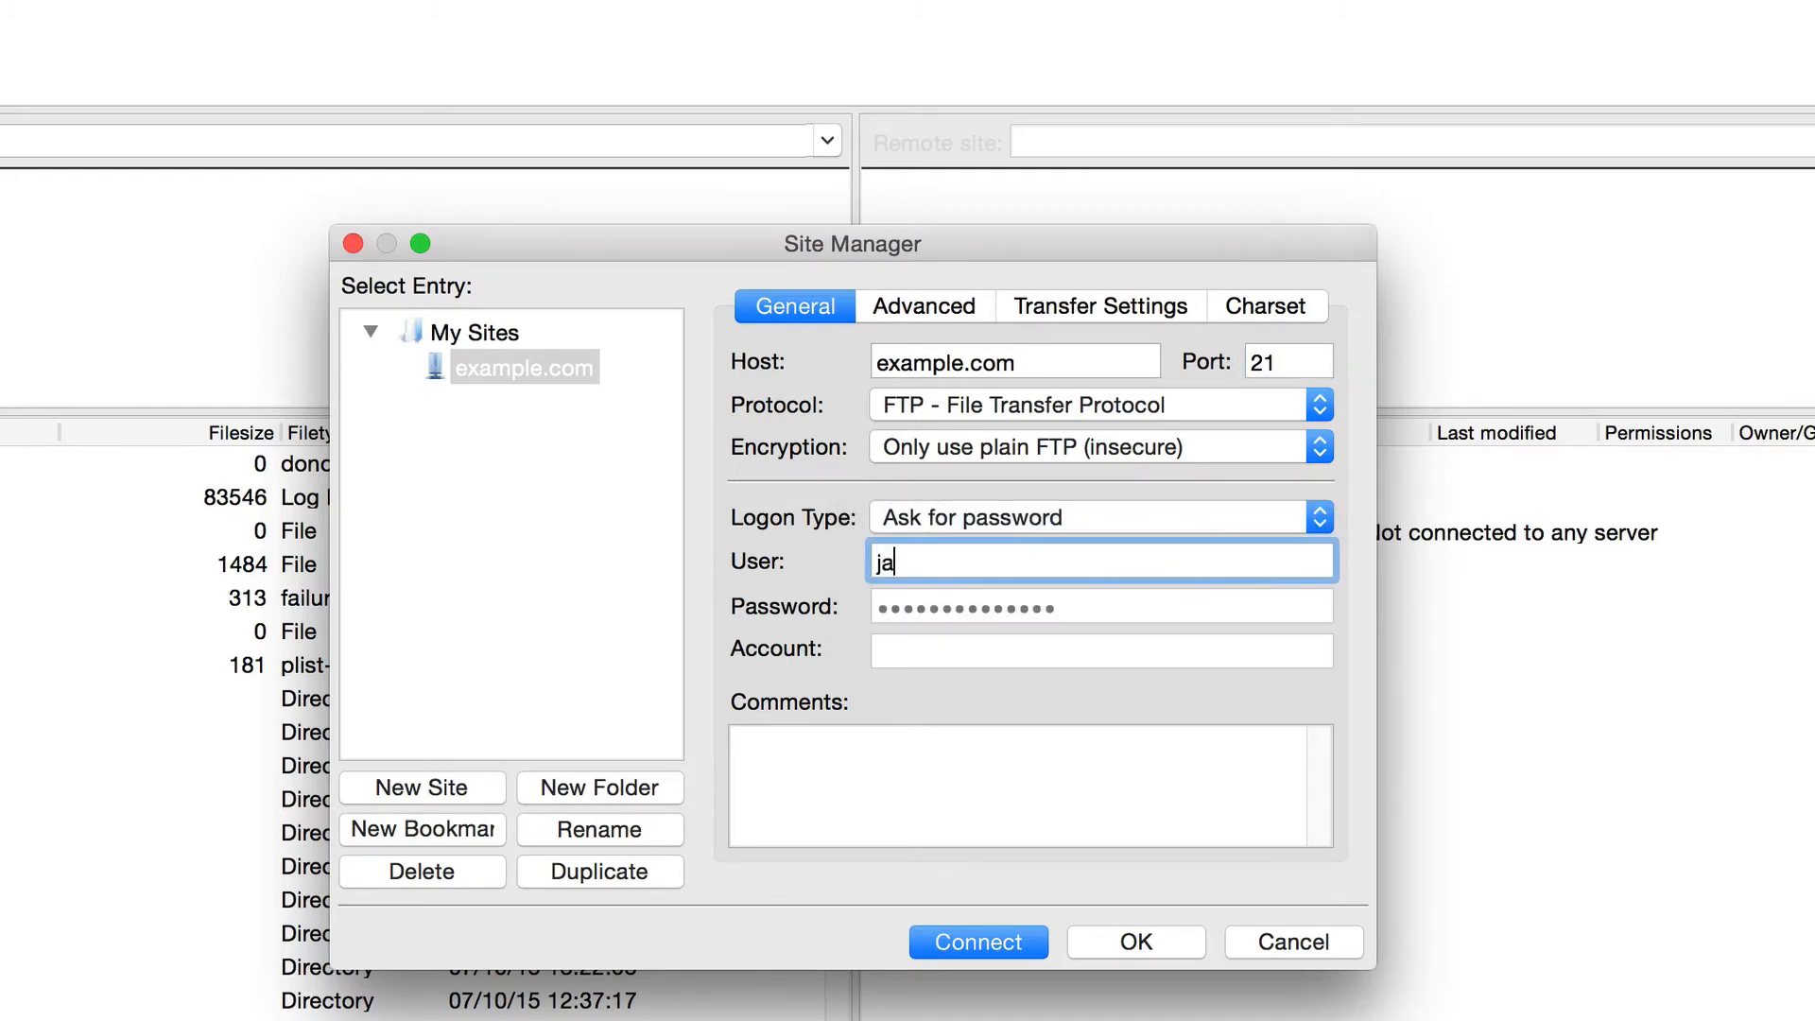
{"action": "type", "text": "mes@example.com"}
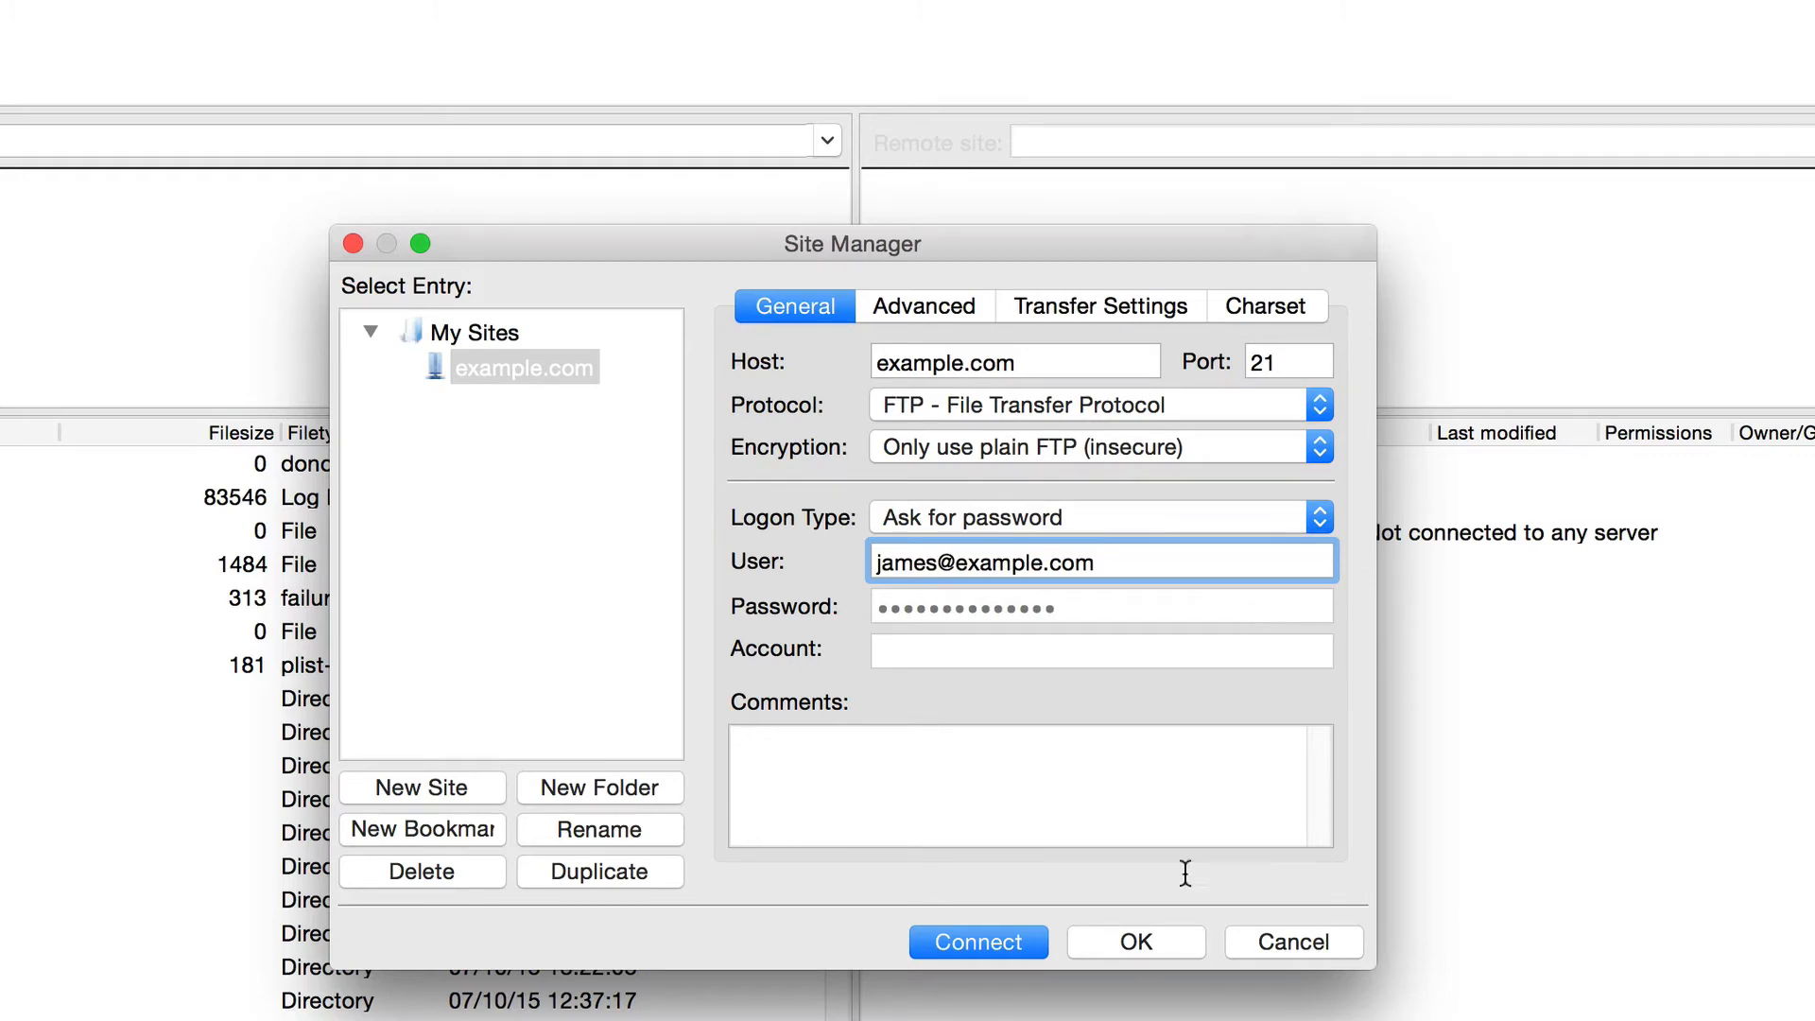
Connect to the example.com site, entering the FTP account password for the server
{"action": "left_click", "coordinate": [1006, 937]}
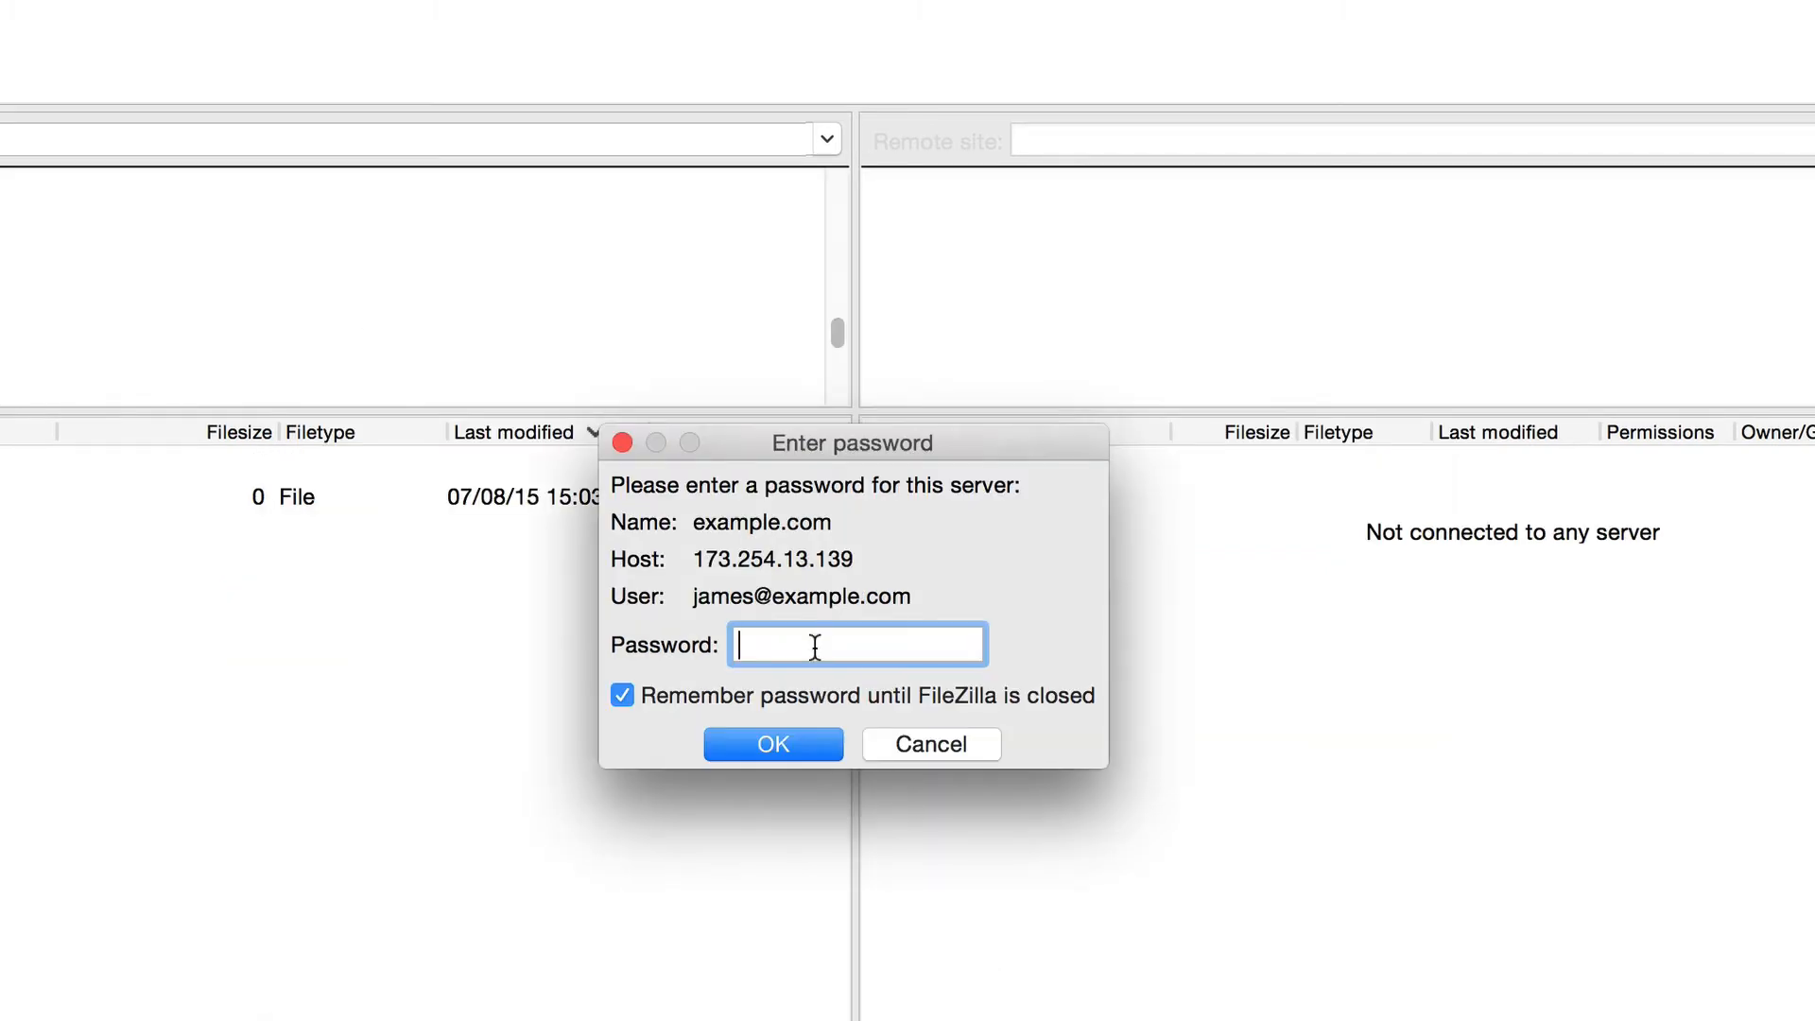
{"action": "type", "text": "•••••••••••••"}
{"action": "key", "text": "Return"}
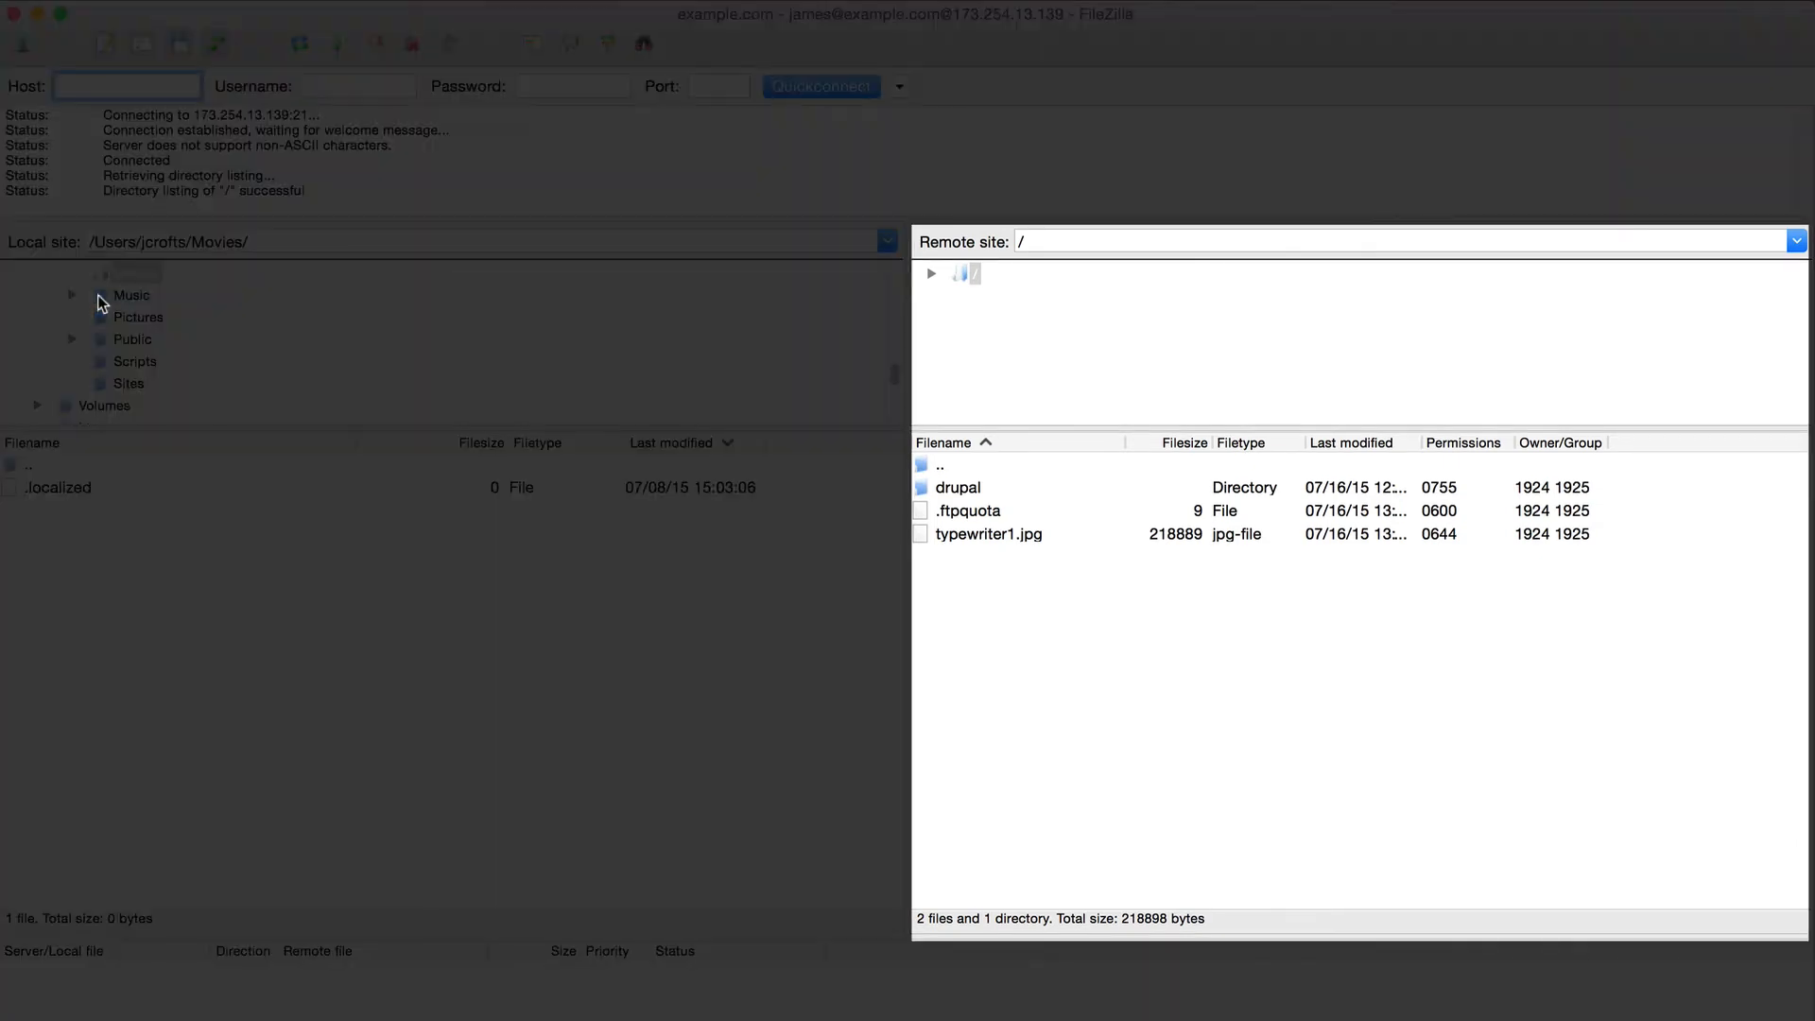
From the local Music folder, upload 2014-12-002-say-yes-256k-eng.mp3 to the remote root and 2014-12-004-we-are-one-256k-eng.mp3 into the remote drupal folder
{"action": "left_click", "coordinate": [103, 303]}
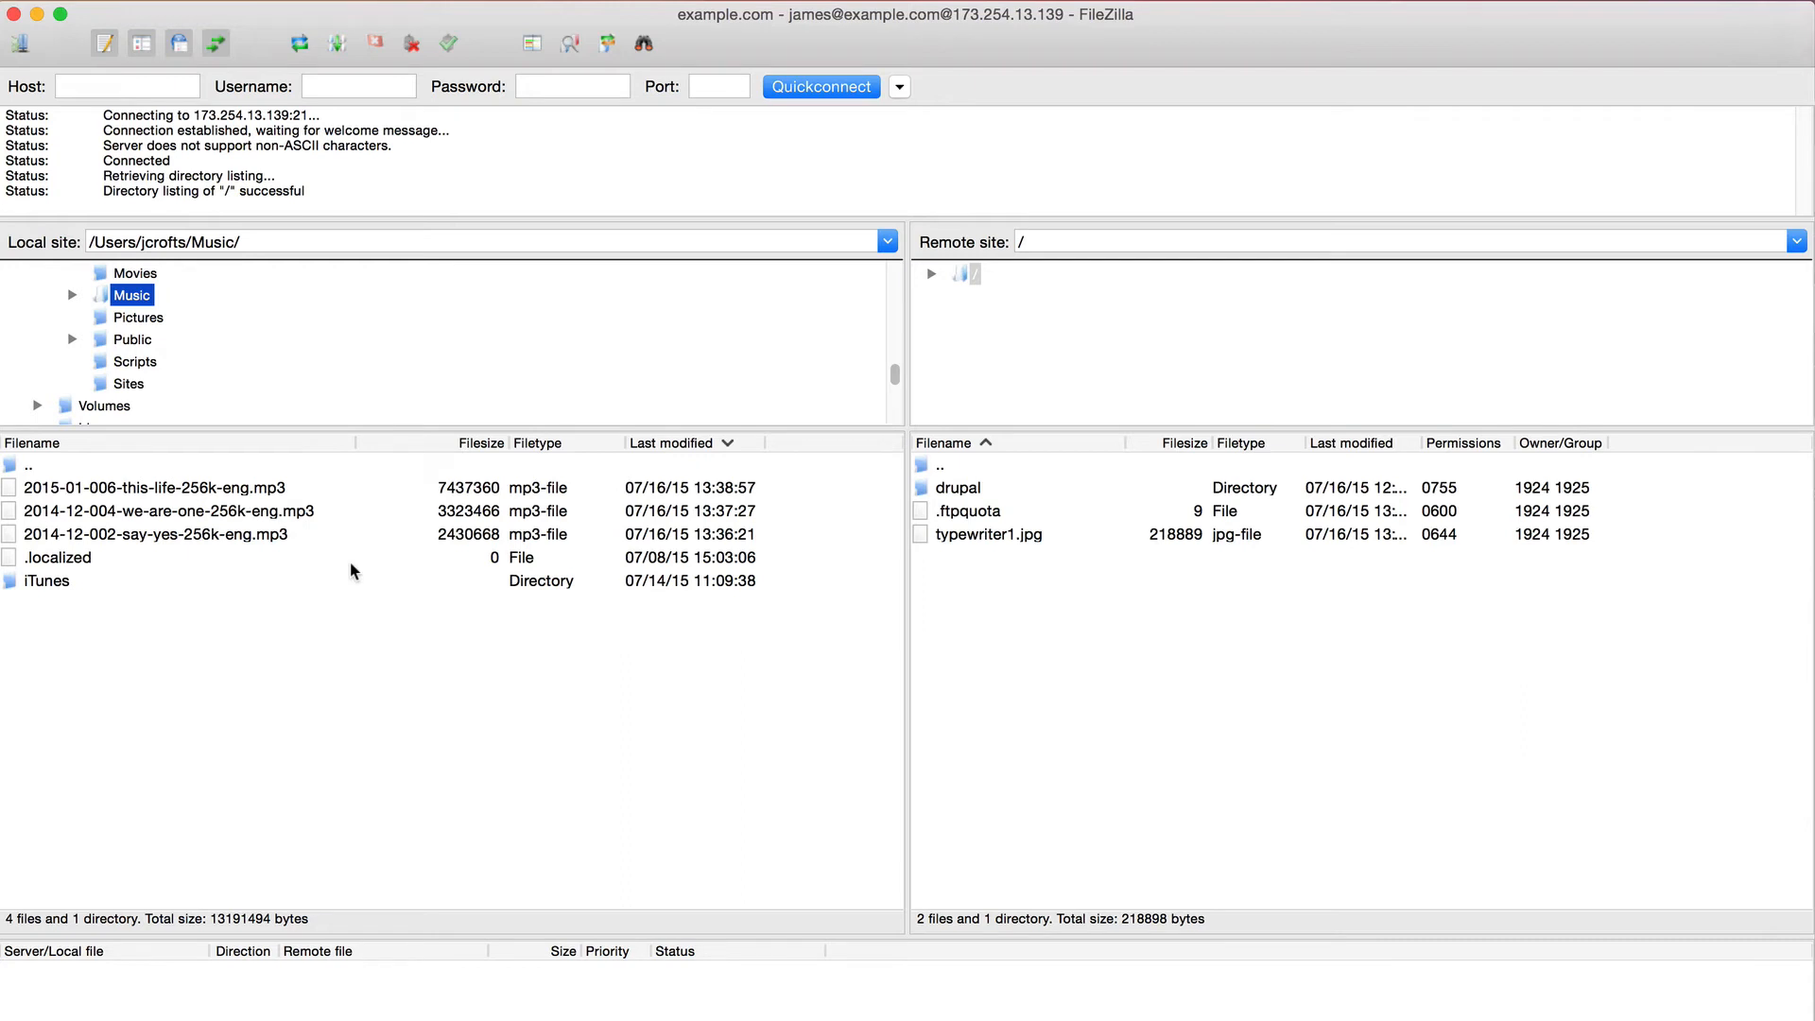
{"action": "left_click_drag", "start_coordinate": [38, 536], "coordinate": [532, 594]}
{"action": "left_click_drag", "start_coordinate": [736, 595], "coordinate": [966, 580]}
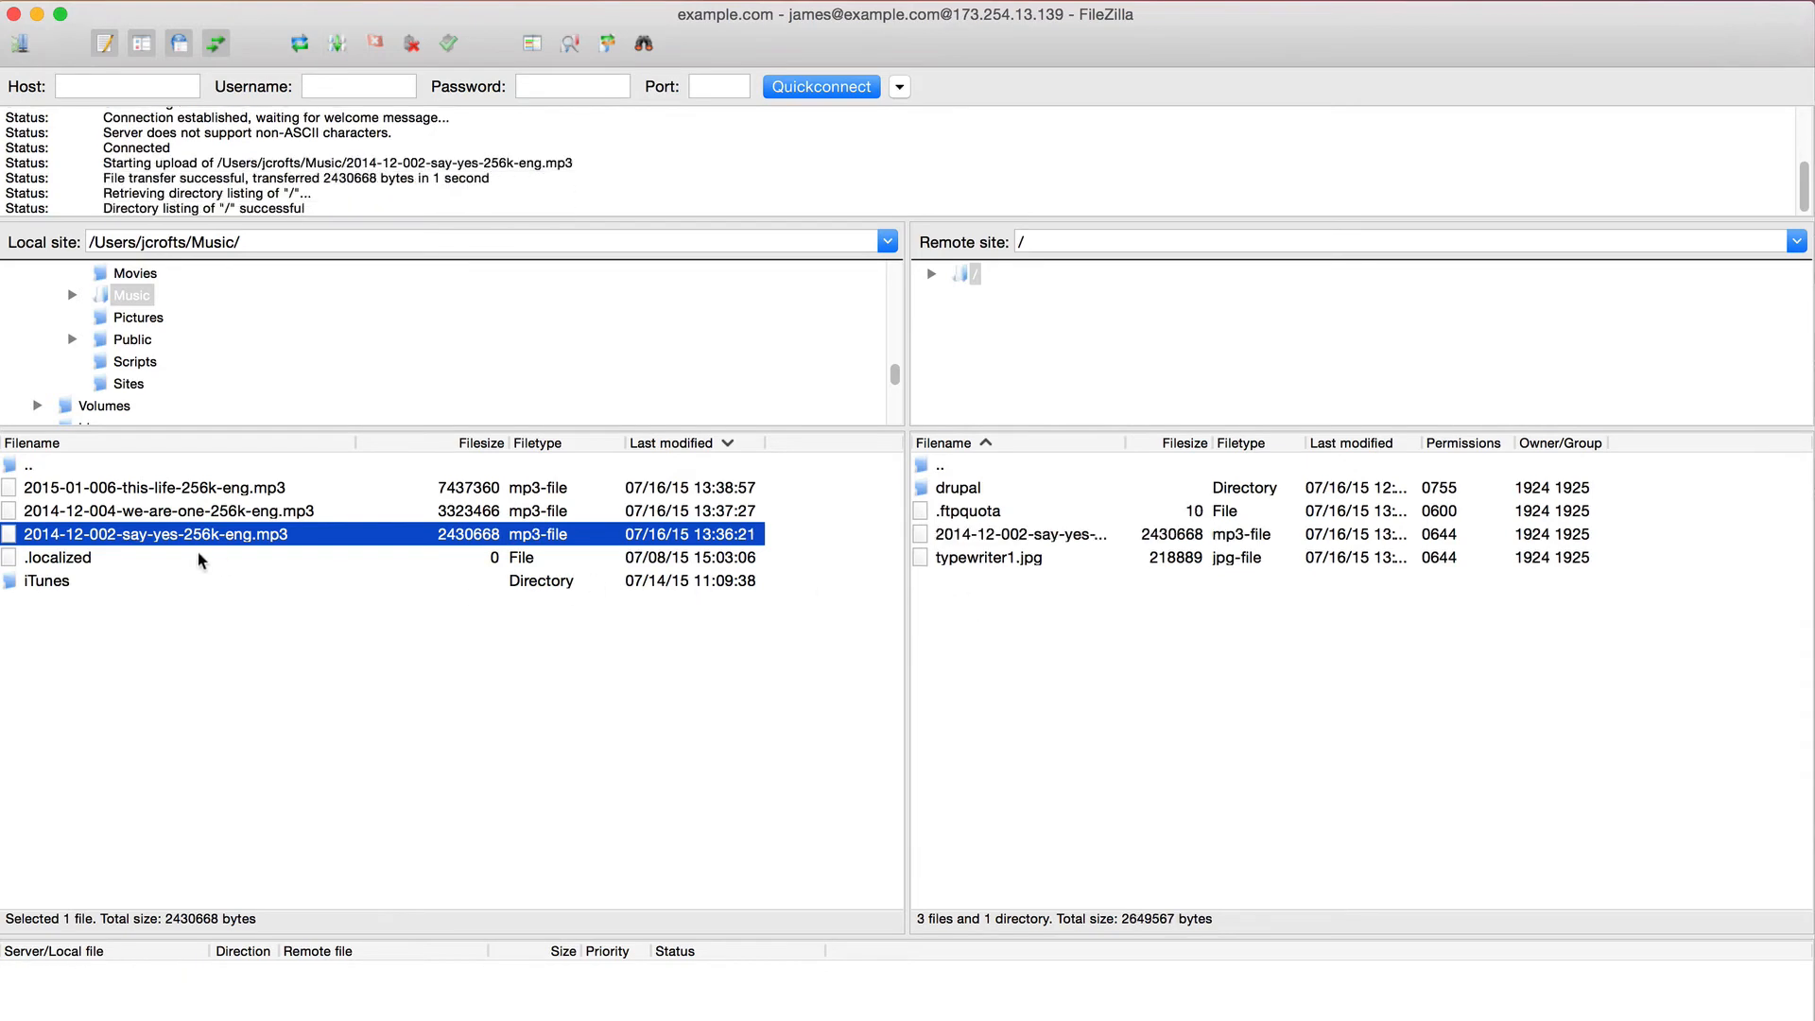
{"action": "left_click_drag", "start_coordinate": [31, 512], "coordinate": [923, 489]}
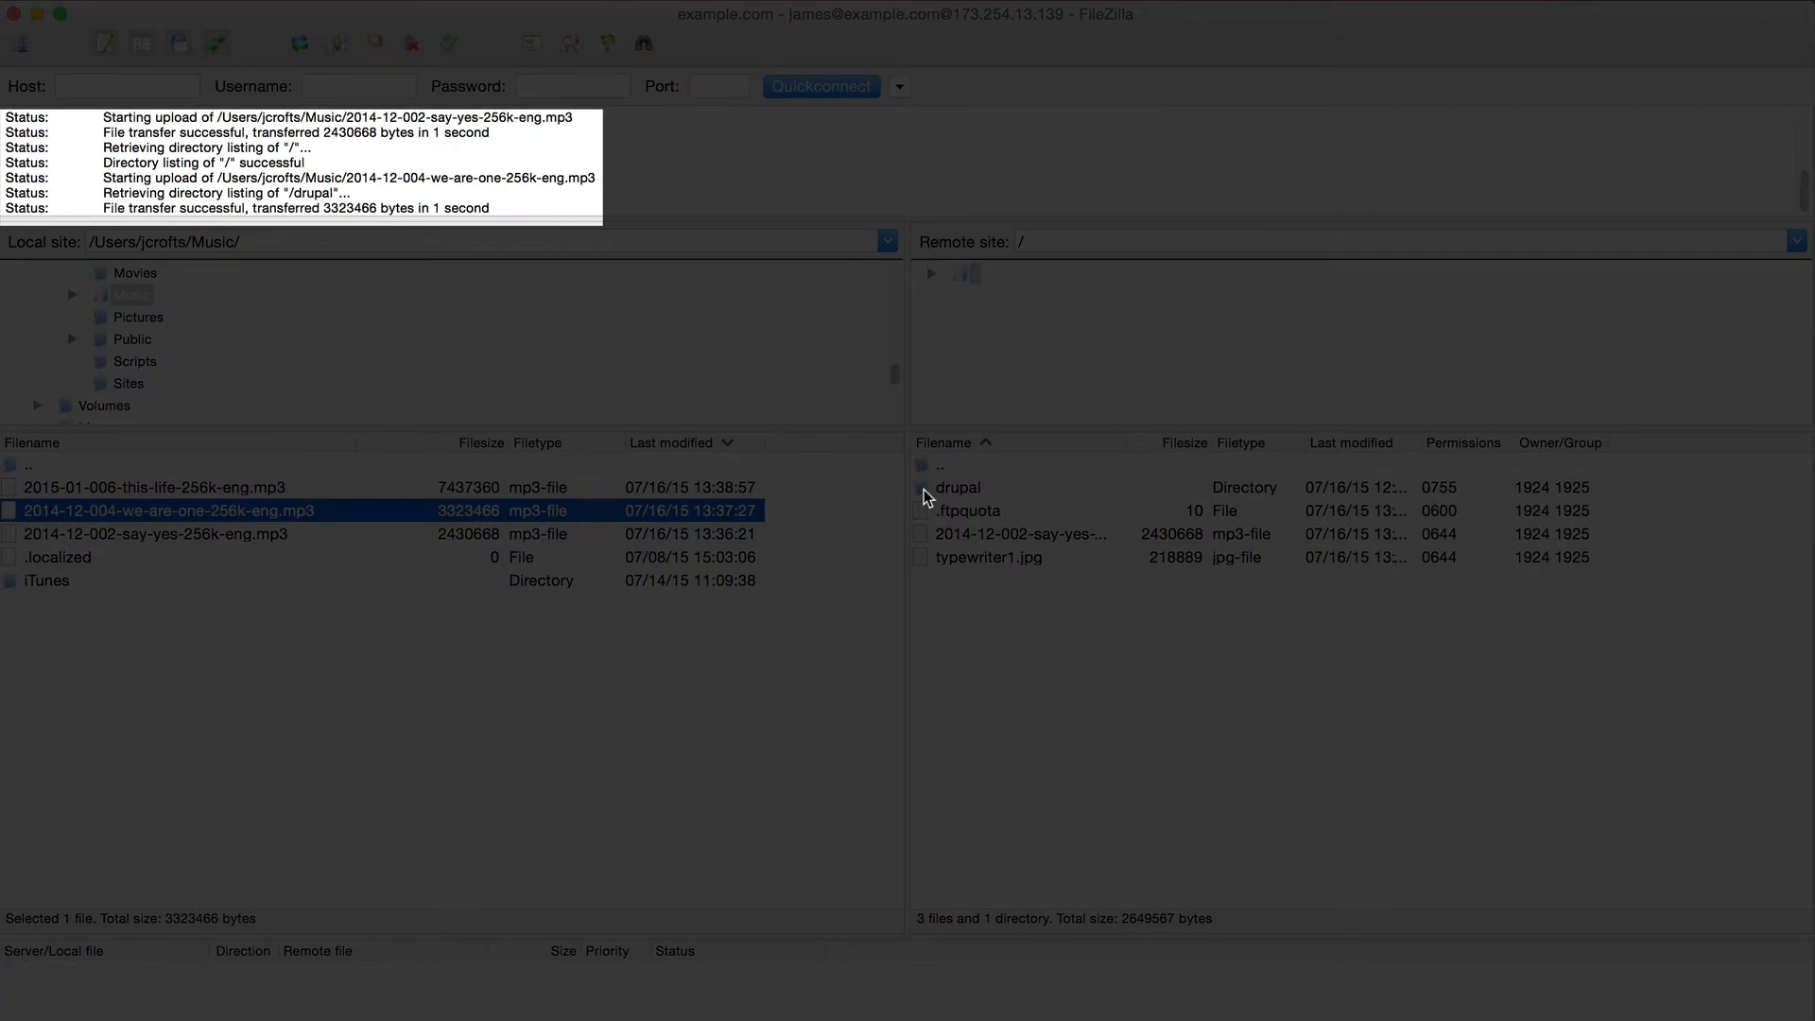
Open the remote drupal folder and widen its Filename column to check the name of the uploaded mp3 file
{"action": "double_click", "coordinate": [923, 490]}
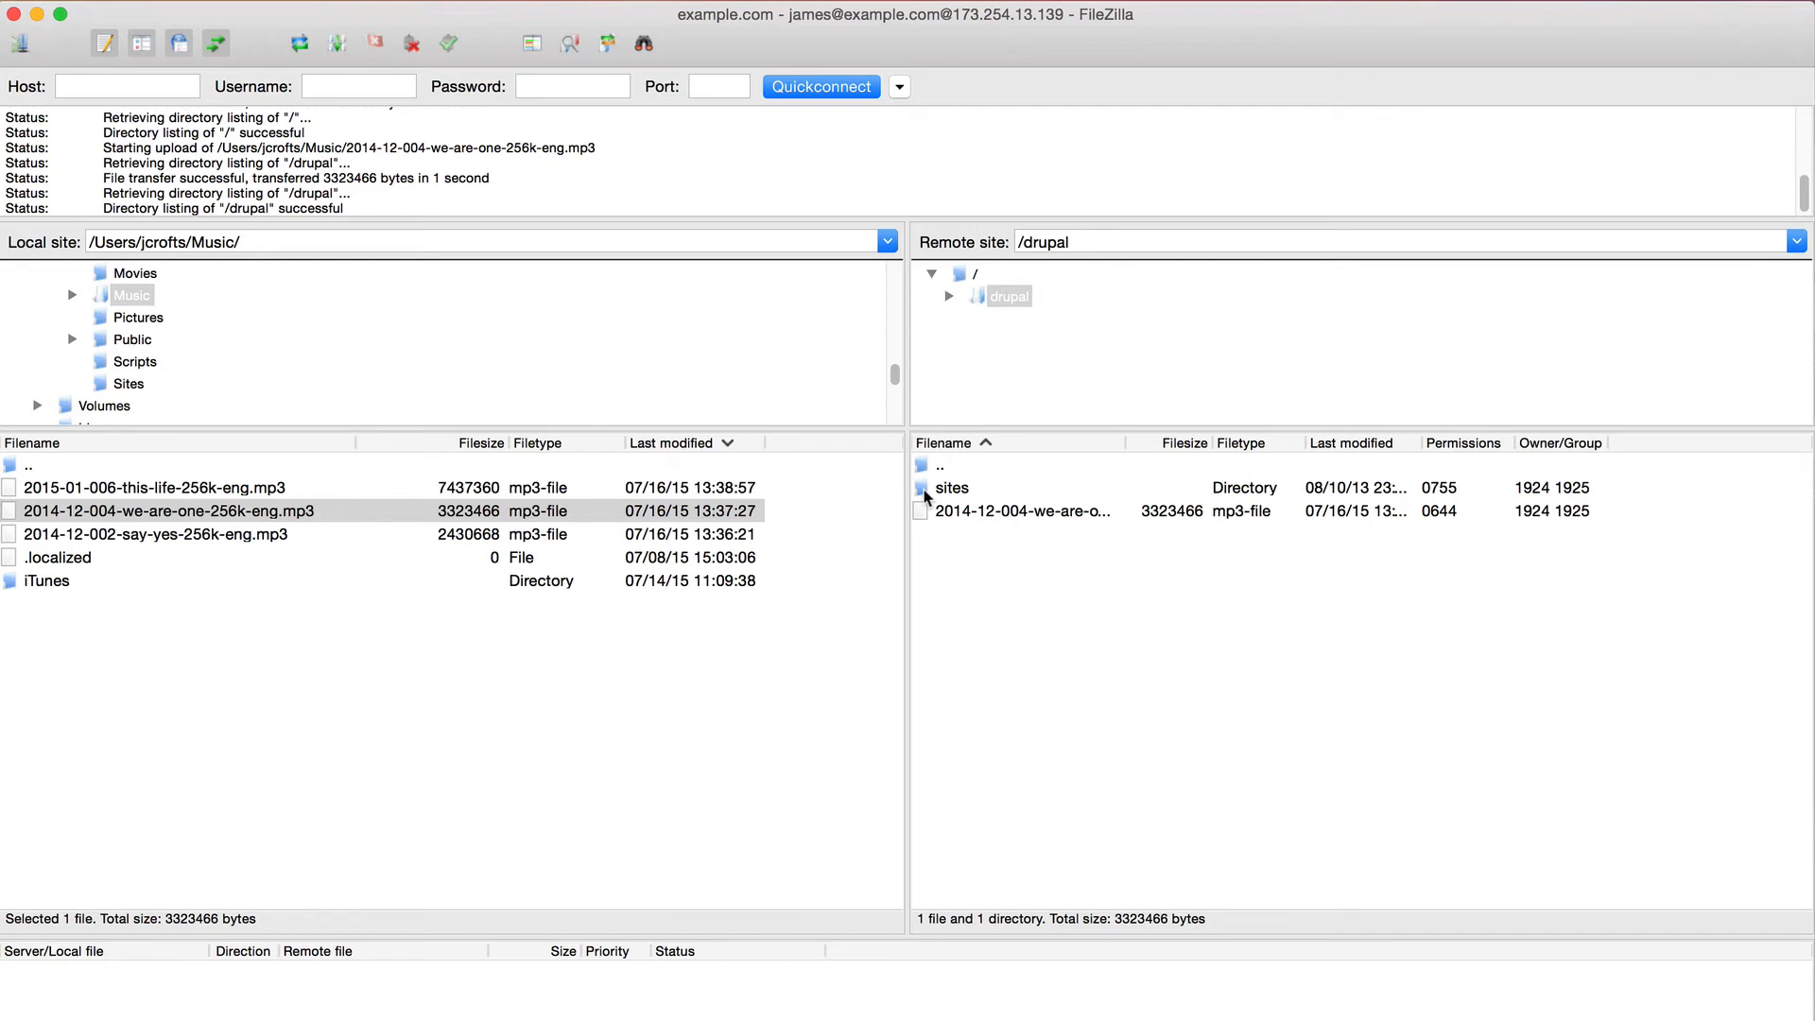
{"action": "left_click", "coordinate": [943, 512]}
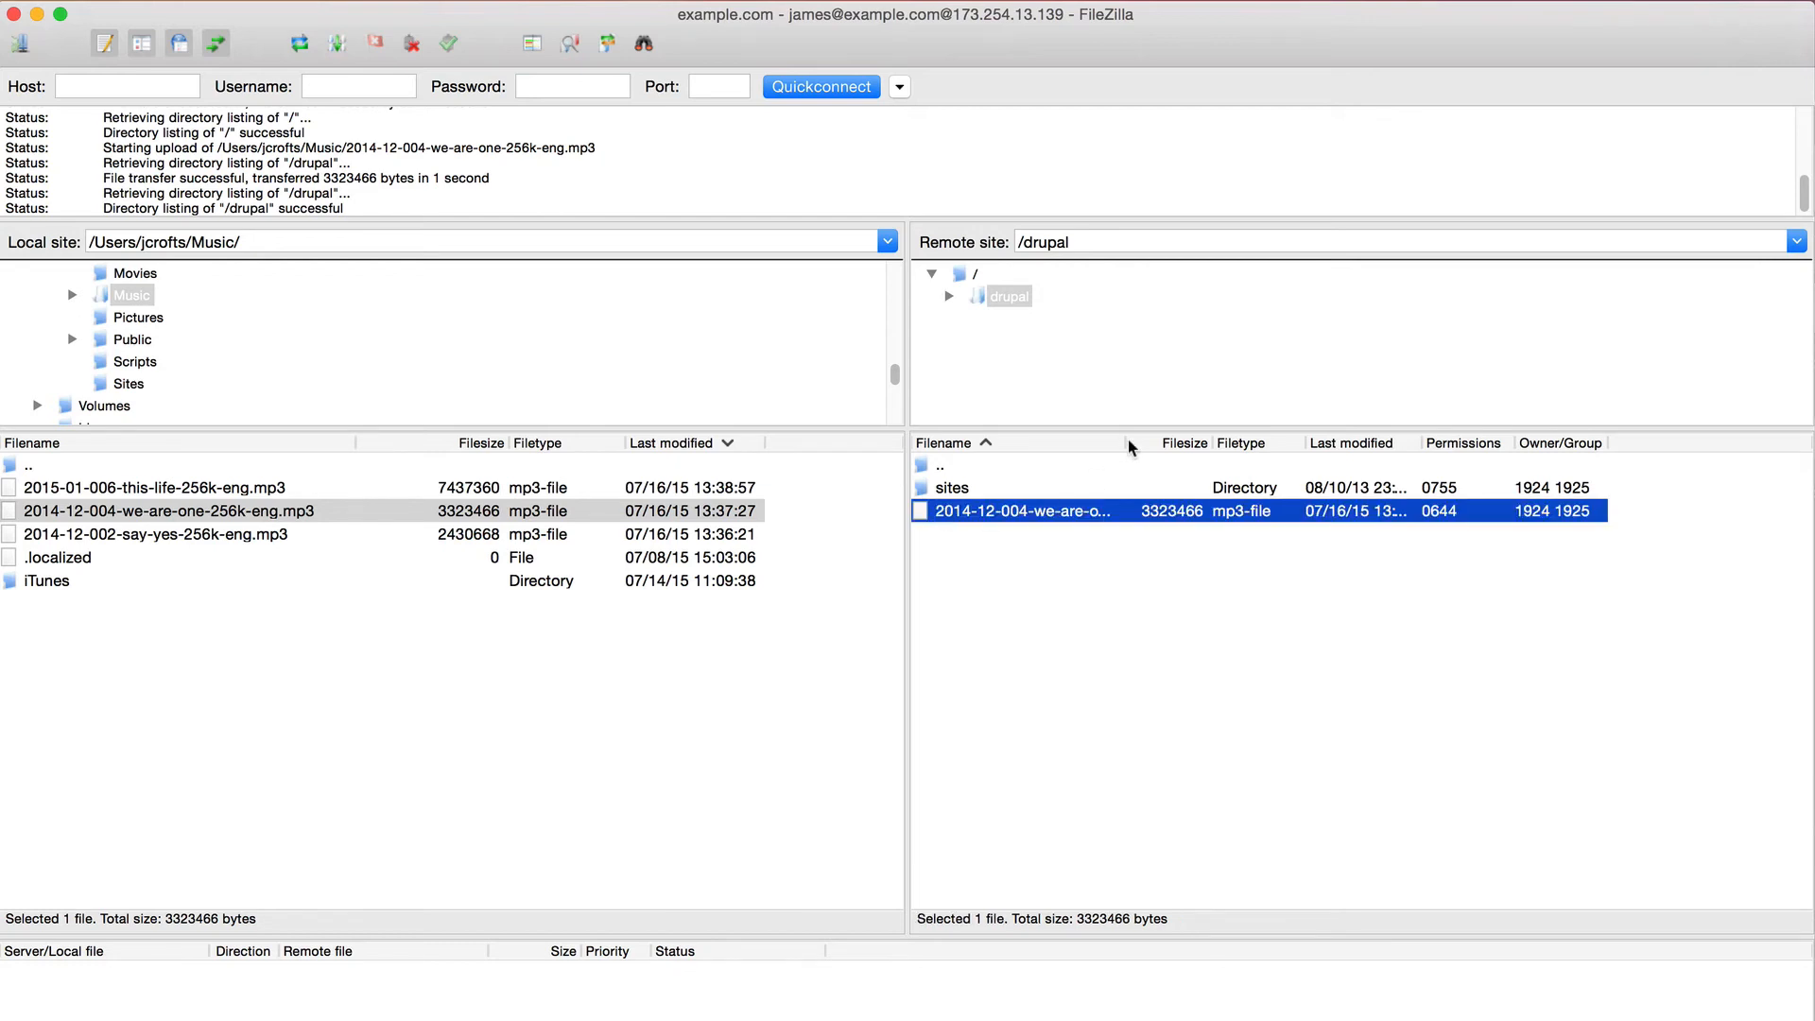
{"action": "left_click_drag", "start_coordinate": [1127, 441], "coordinate": [1207, 439]}
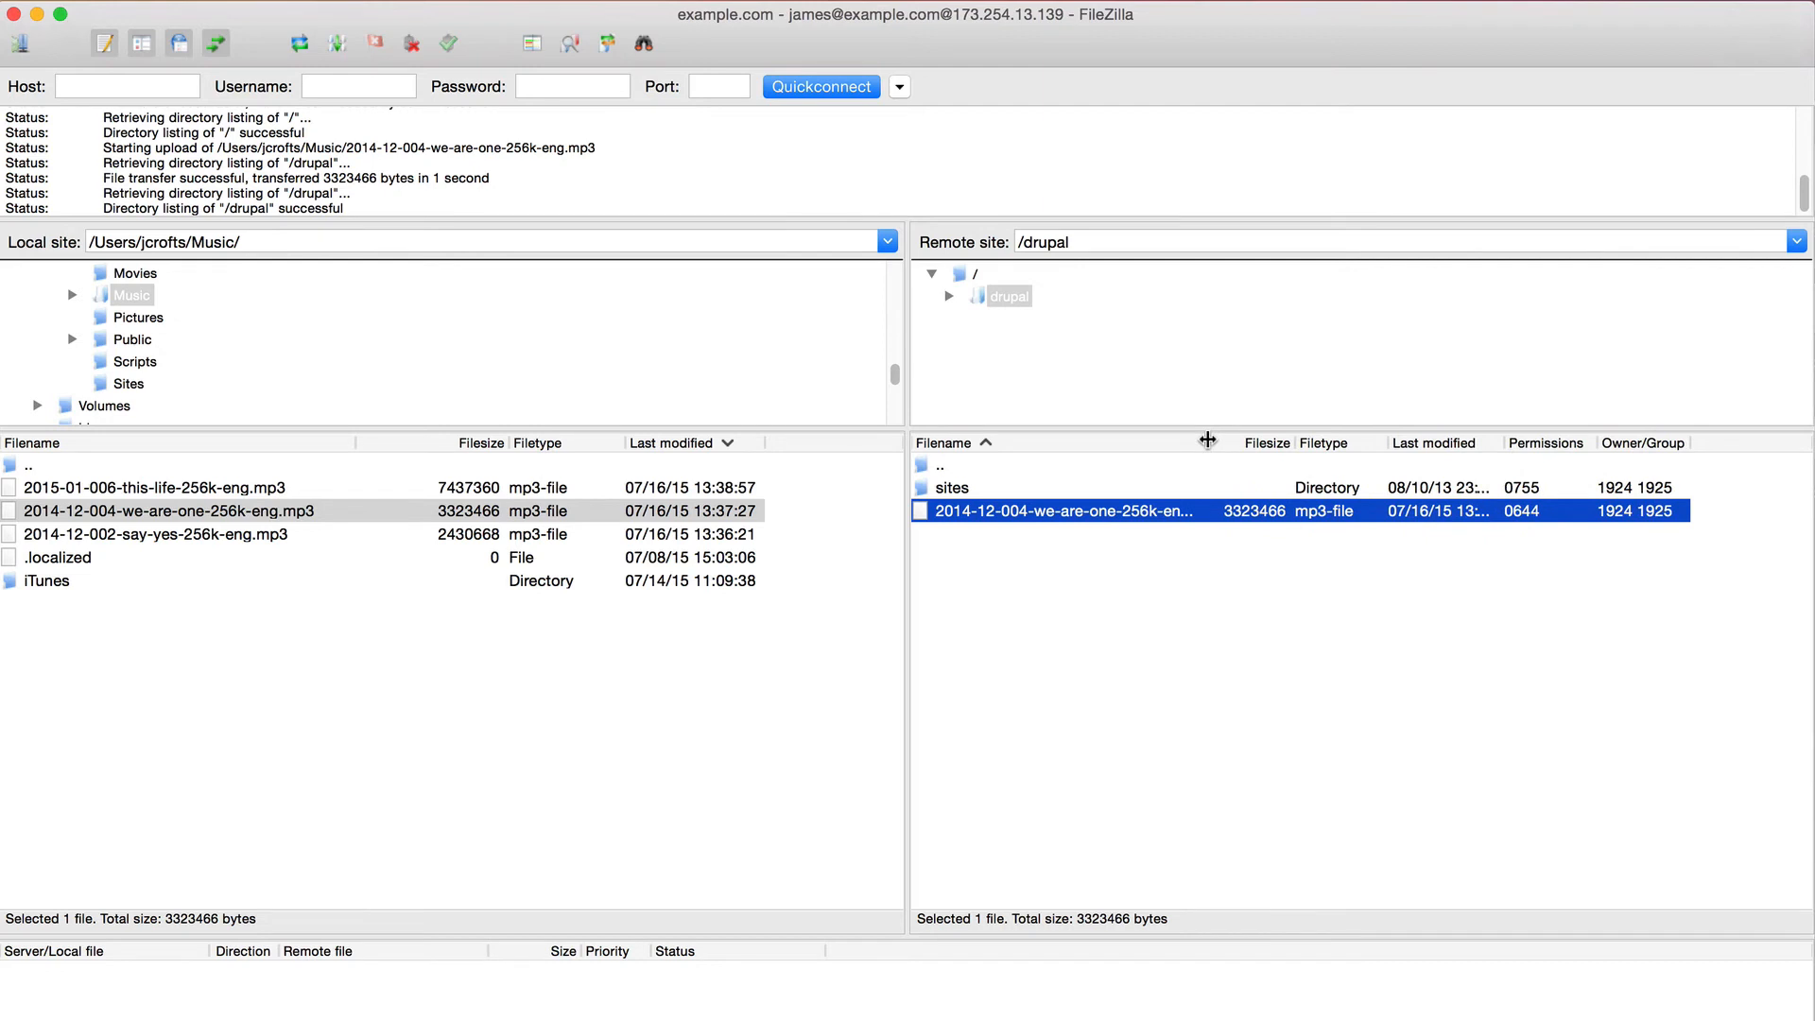